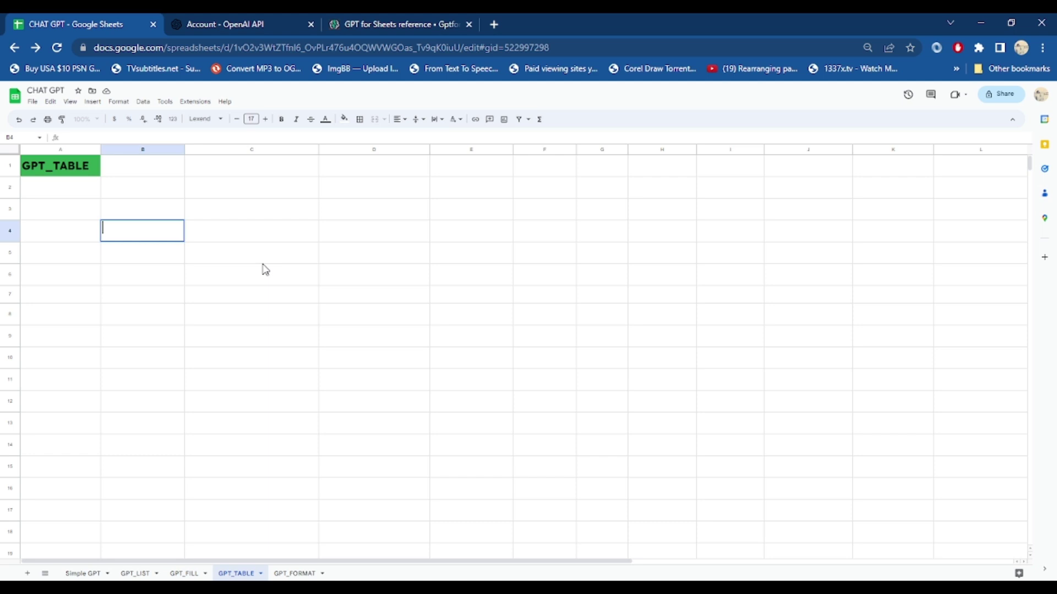
# - Make the GPT_TABLE title text in A1 white on its green fill
pyautogui.click(80, 172)
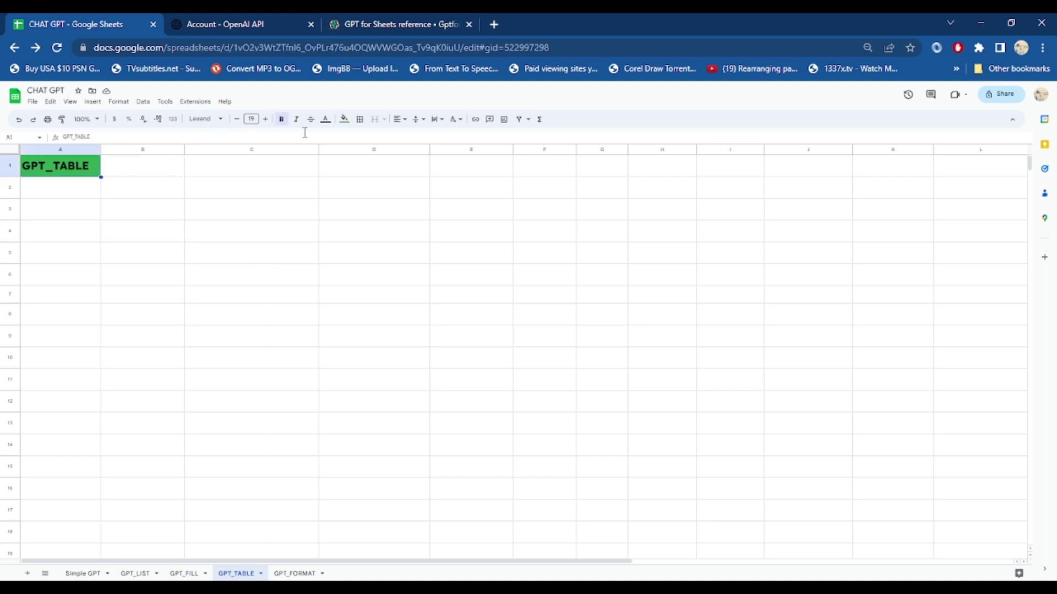
pyautogui.click(328, 120)
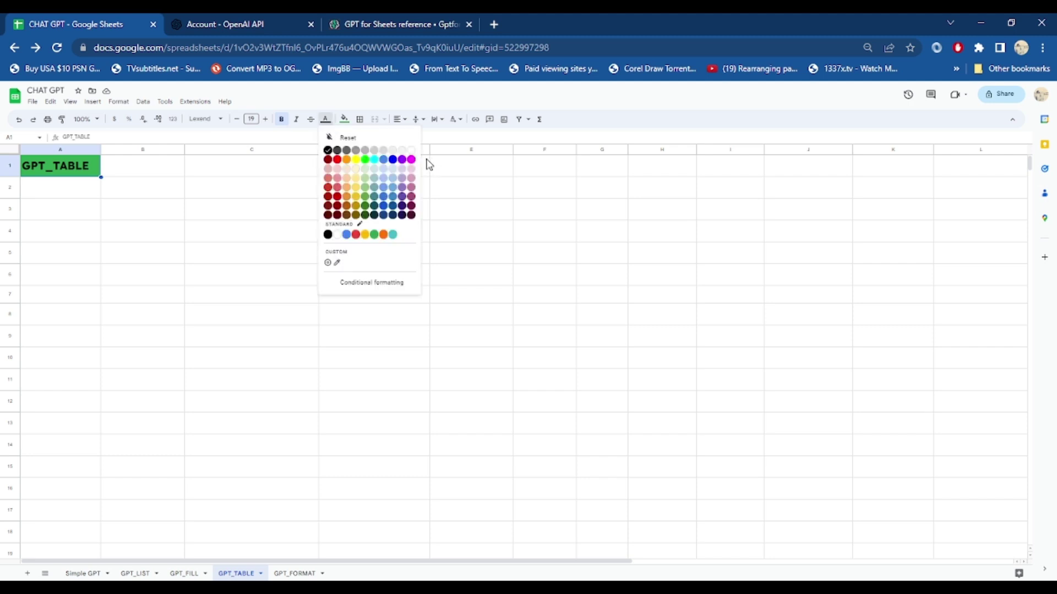
pyautogui.click(412, 152)
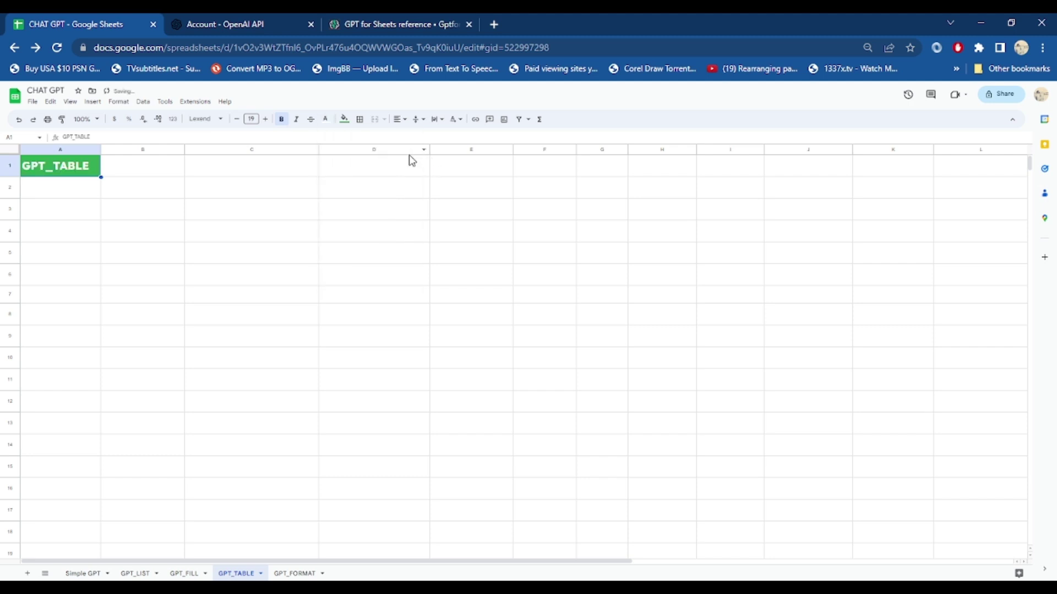
pyautogui.click(203, 243)
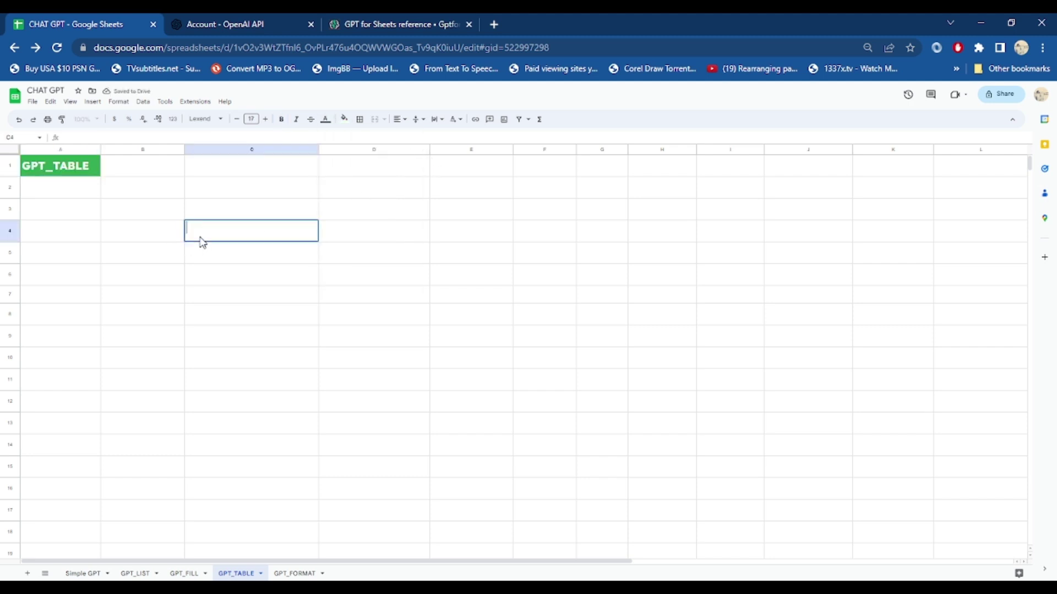
# - Enter headers Company Name, Name and Year of manufacture in C4 through E4
pyautogui.doubleClick(203, 242)
pyautogui.write('V')
pyautogui.press('BackSpace')
pyautogui.write('Company Nam')
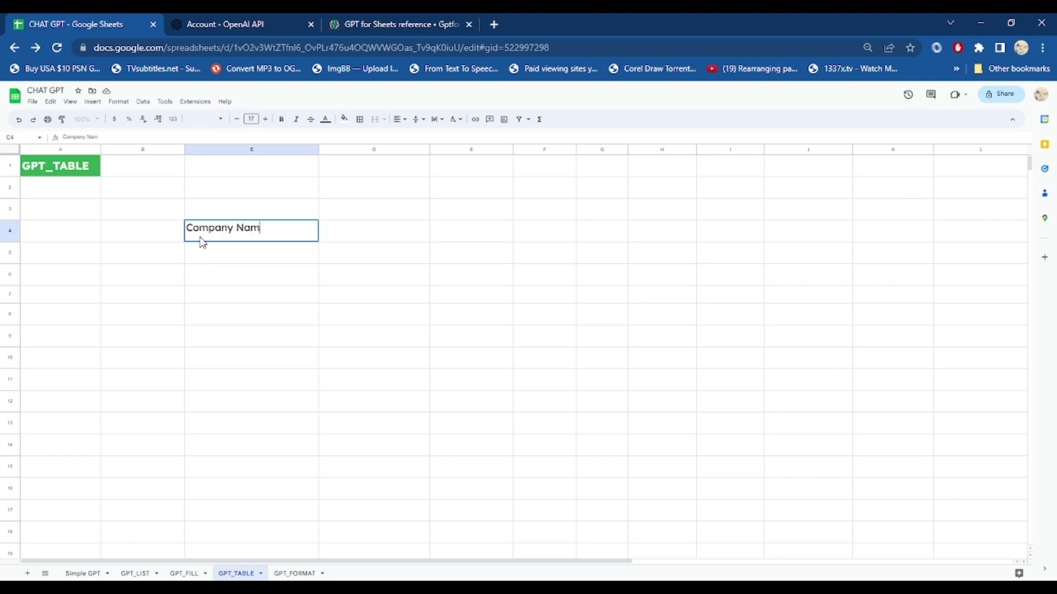
pyautogui.write('e')
pyautogui.press('Tab')
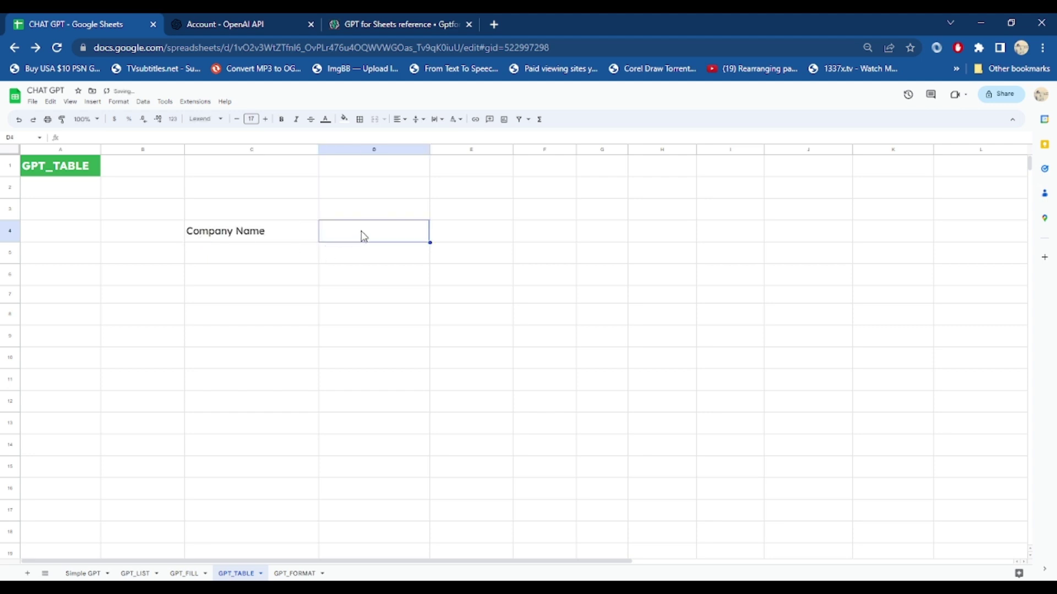
pyautogui.write('Name')
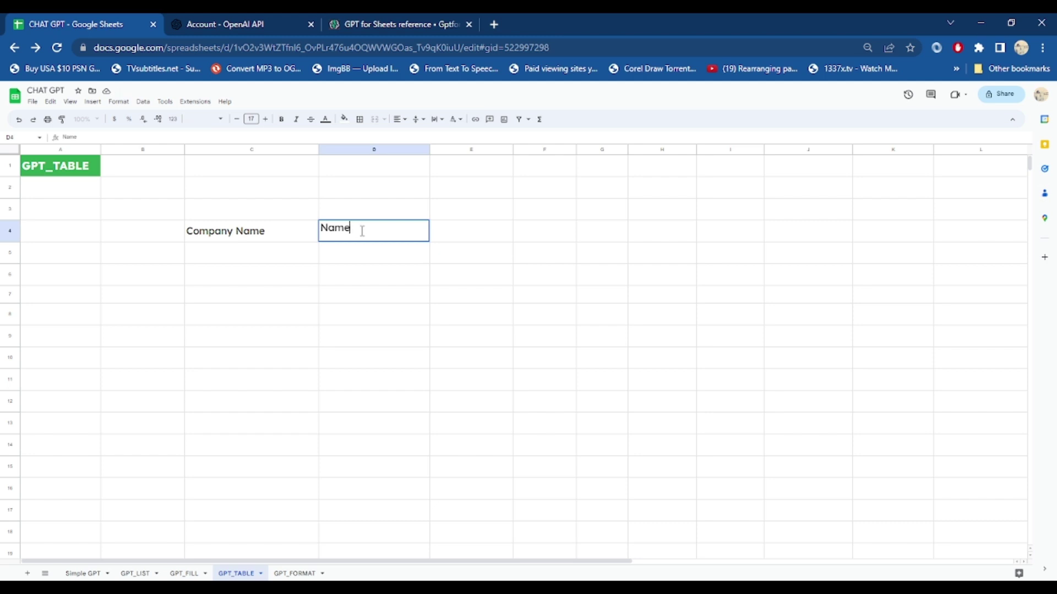
pyautogui.press('Tab')
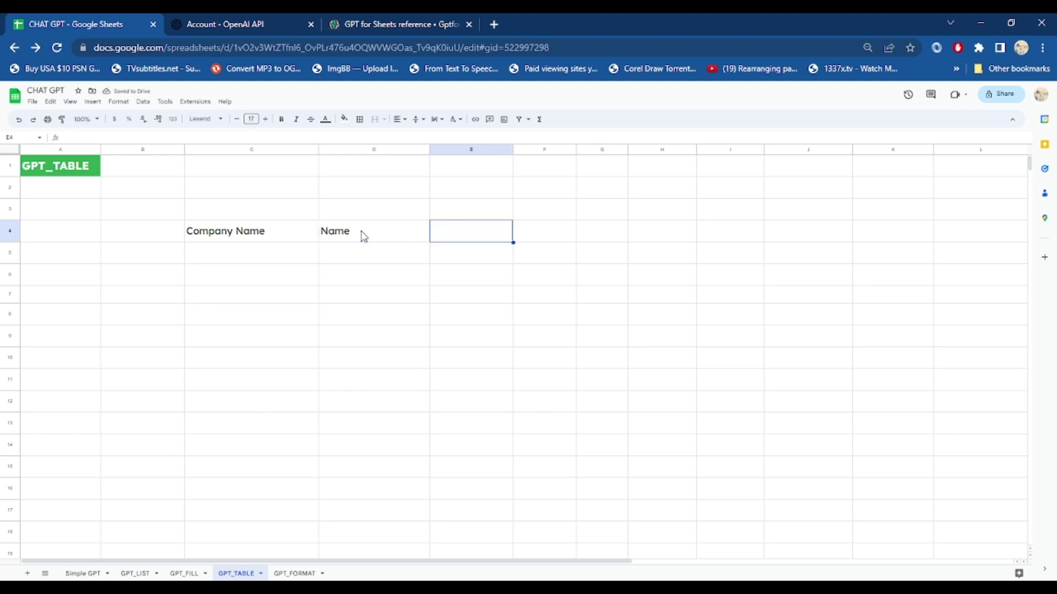
pyautogui.write('Year of manufacture')
pyautogui.press('Tab')
# - Continue with headers Engine type, Airbags, Horsepower and Torque in F4 through I4
pyautogui.write('a')
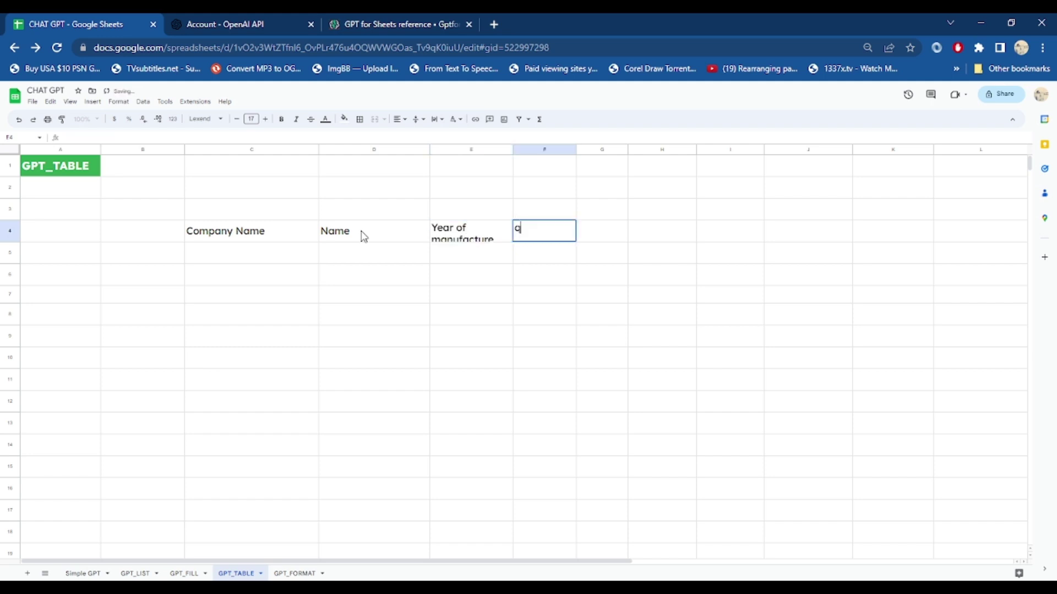
pyautogui.press('BackSpace')
pyautogui.write('Engine type')
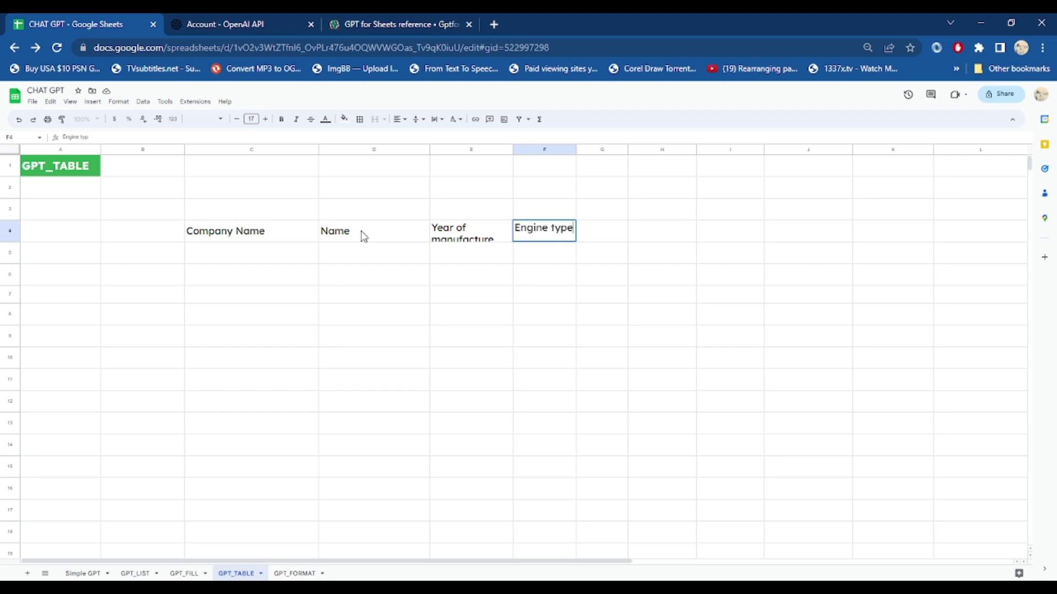
pyautogui.press('Tab')
pyautogui.write('Airbags')
pyautogui.press('Tab')
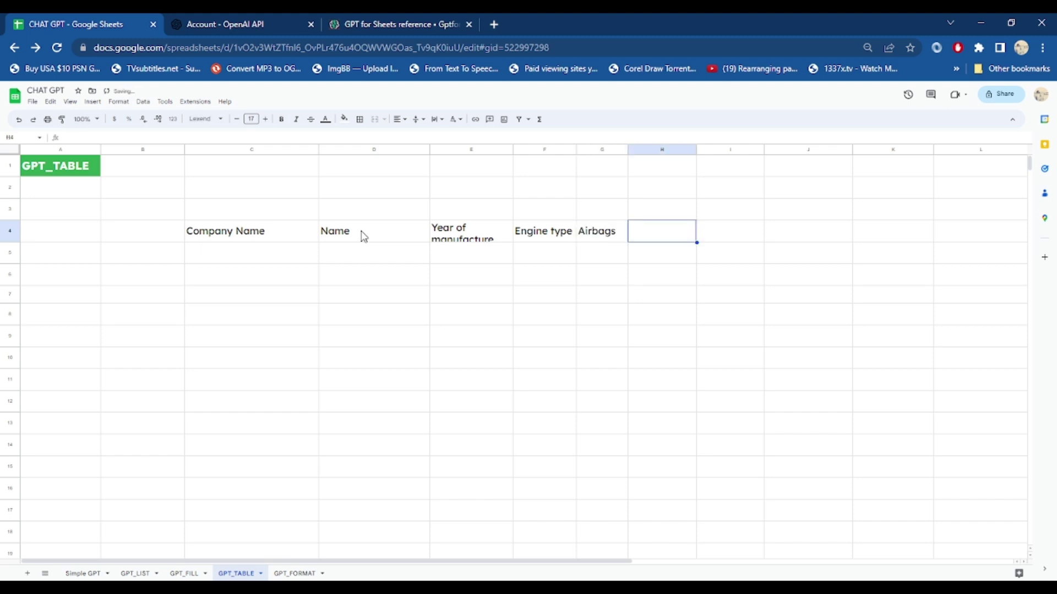
pyautogui.write('Hor')
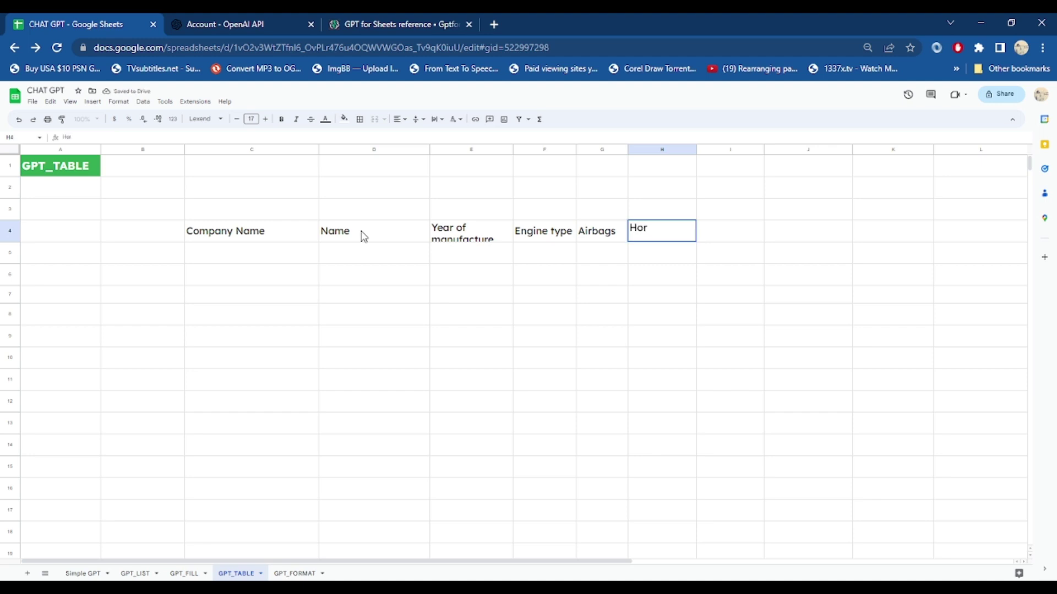
pyautogui.write('sepower')
pyautogui.press('Tab')
pyautogui.write('Torque')
pyautogui.press('Tab')
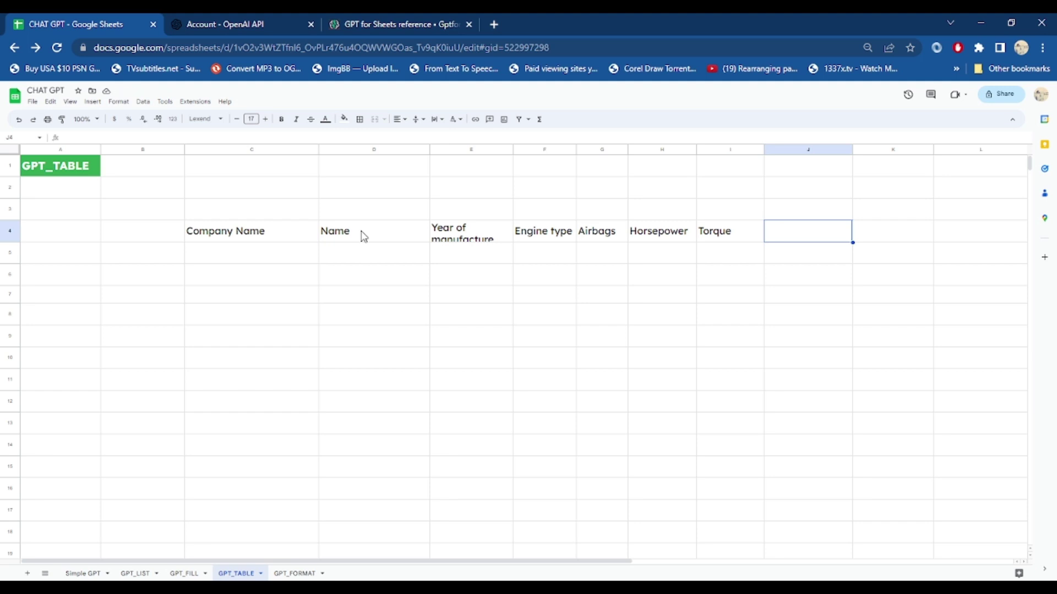
# - Clear the stray letter in J4, then enter headers Average cost and Km per liter
pyautogui.write('C')
pyautogui.press('Tab')
pyautogui.write('o')
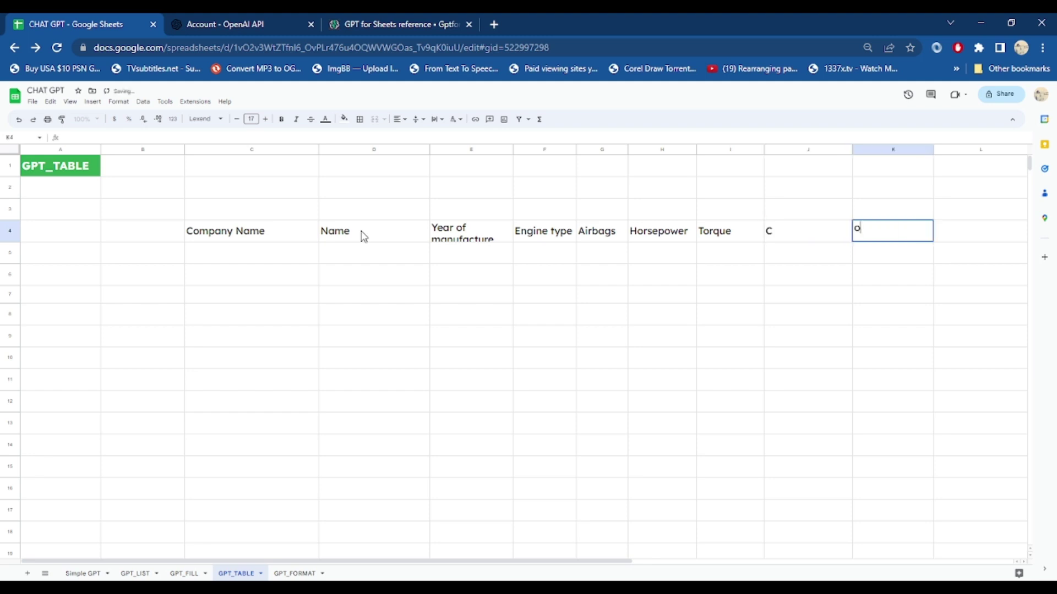
pyautogui.press('BackSpace')
pyautogui.click(792, 235)
pyautogui.press('Delete')
pyautogui.write('Aver')
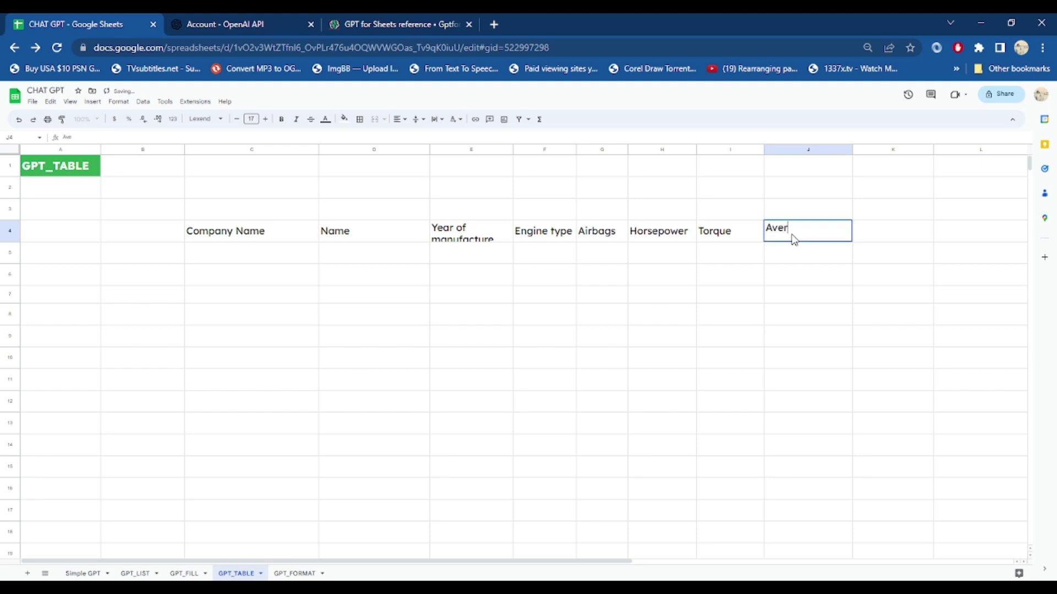
pyautogui.write('age cost')
pyautogui.press('Tab')
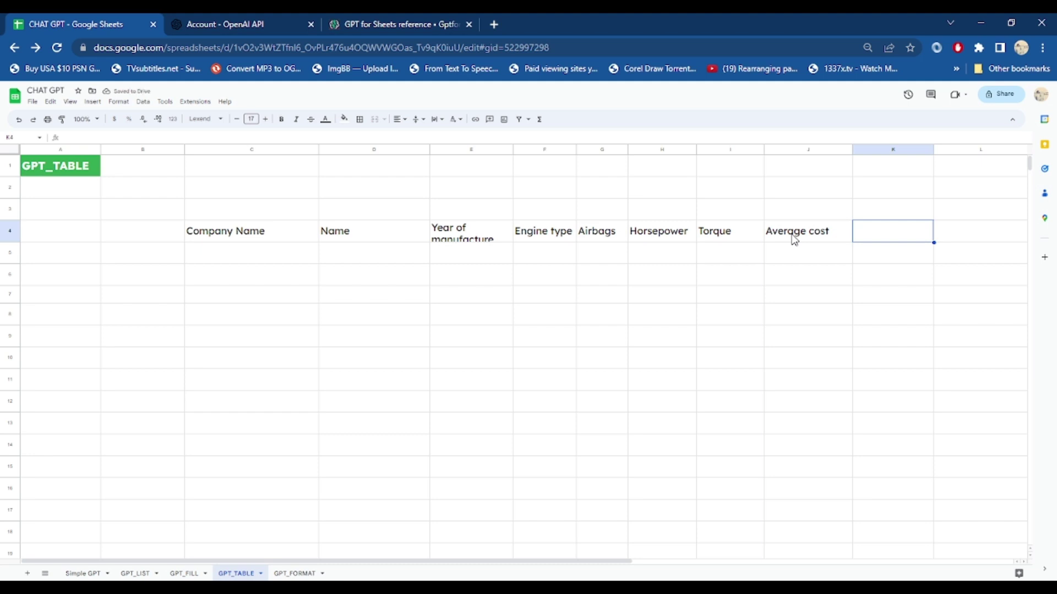
pyautogui.write('Km')
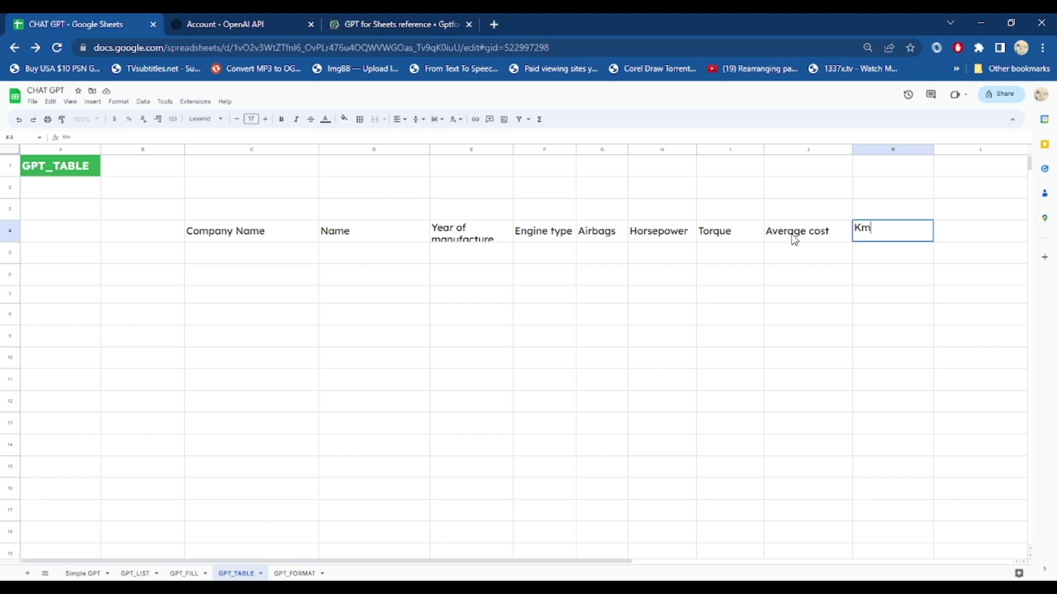
pyautogui.write(' per liter')
pyautogui.press('Tab')
# - Add headers Miles per gallon, Mamium speed and 0-100 in L4 through N4
pyautogui.write('Ga')
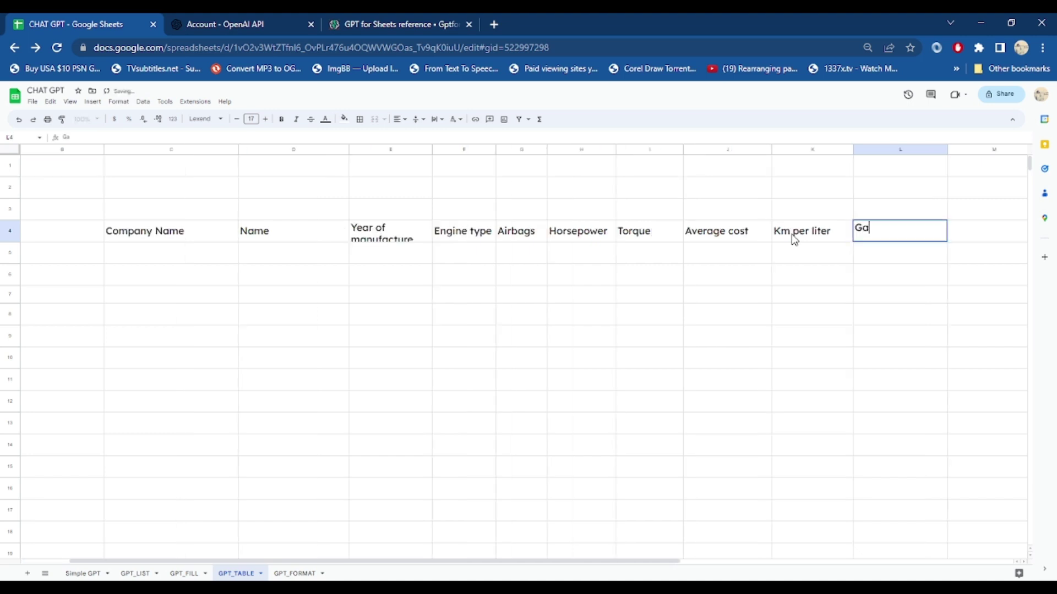
pyautogui.write('ll')
pyautogui.write('on ')
pyautogui.write('per')
pyautogui.press('BackSpace')
pyautogui.press('BackSpace')
pyautogui.press('BackSpace')
pyautogui.press('BackSpace')
pyautogui.press('BackSpace')
pyautogui.press('BackSpace')
pyautogui.press('BackSpace')
pyautogui.press('BackSpace')
pyautogui.press('BackSpace')
pyautogui.write('Miles per g')
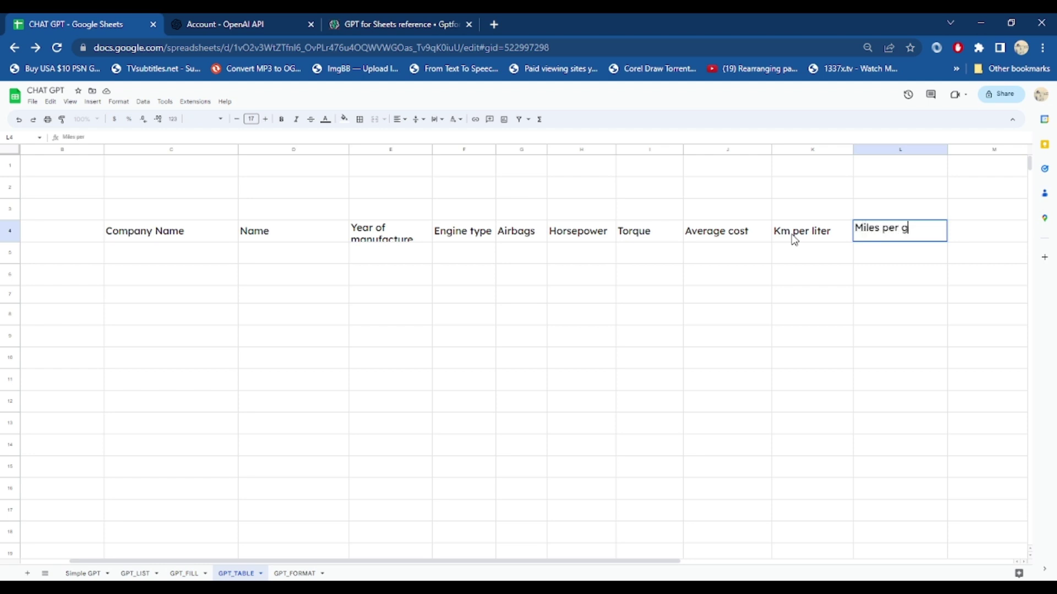
pyautogui.write('allon')
pyautogui.press('Tab')
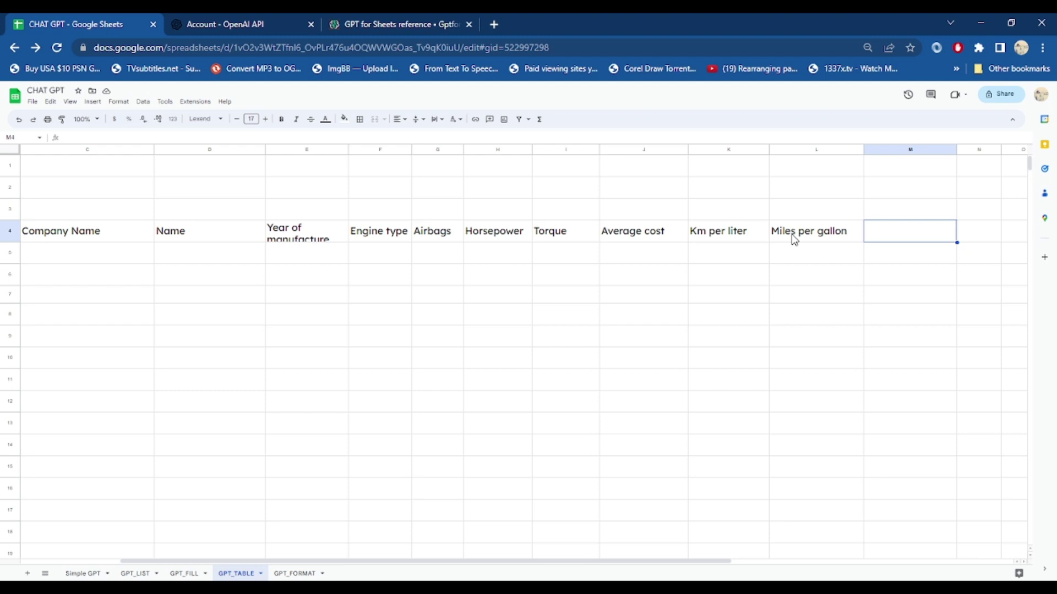
pyautogui.write('Mamium speed')
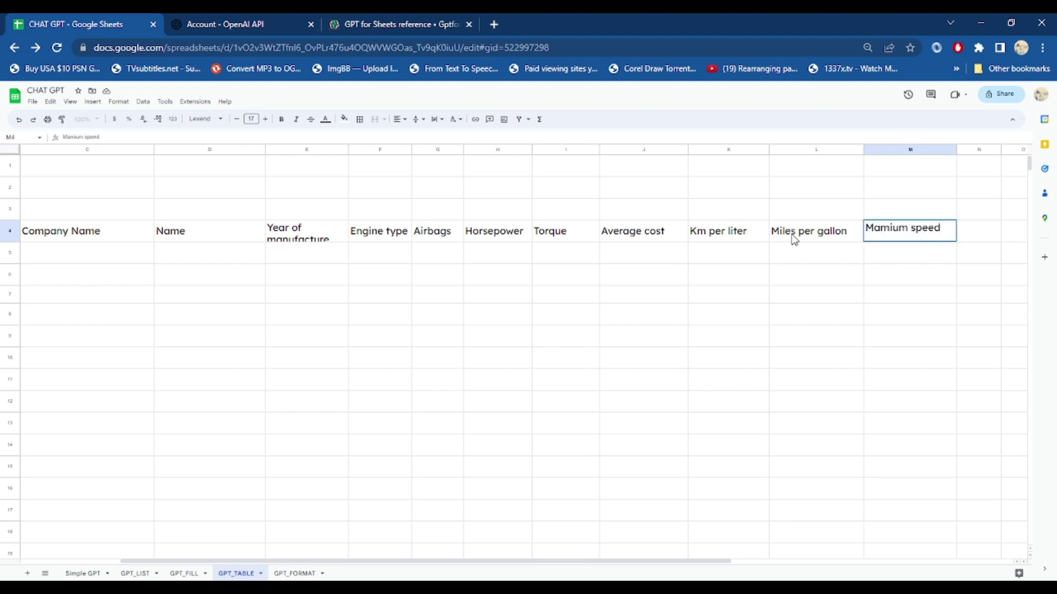
pyautogui.press('Tab')
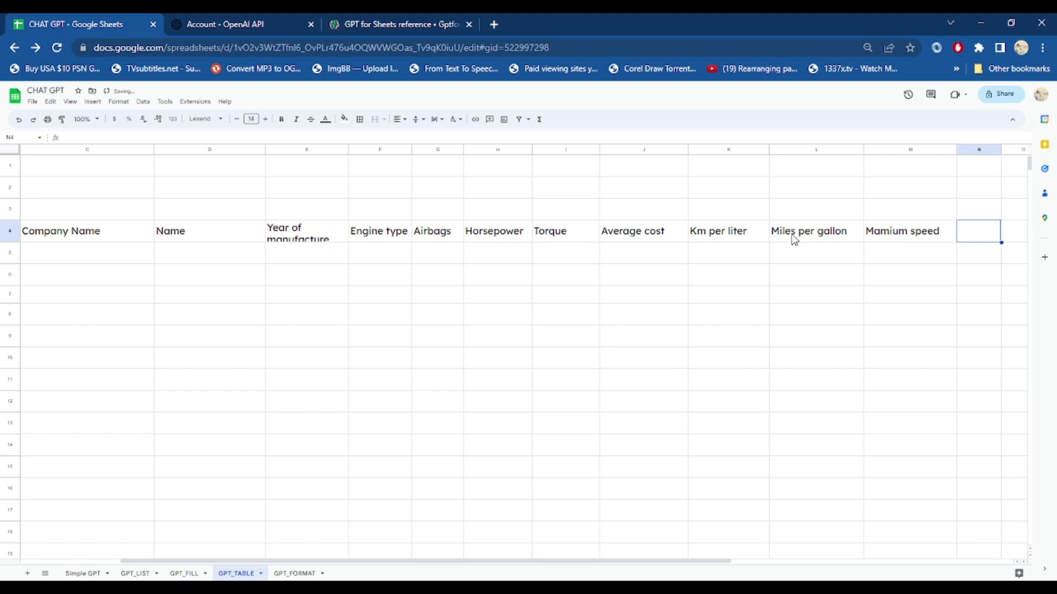
pyautogui.write('0-100')
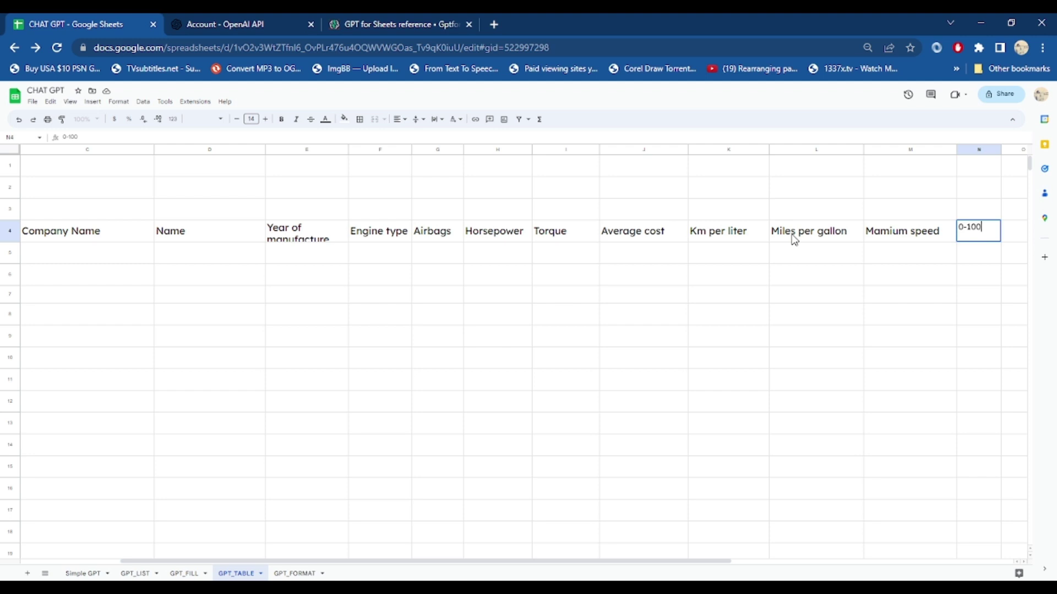
pyautogui.press('Return')
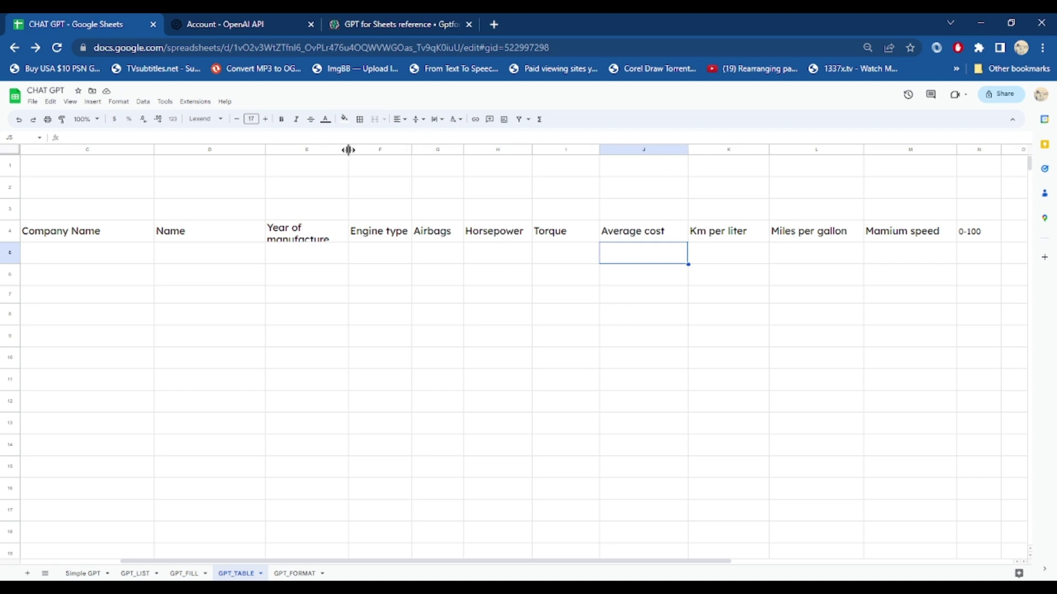
# - Widen the Year of manufacture and Mamium speed columns and narrow the Name column
pyautogui.moveTo(348, 150); pyautogui.dragTo(394, 152)
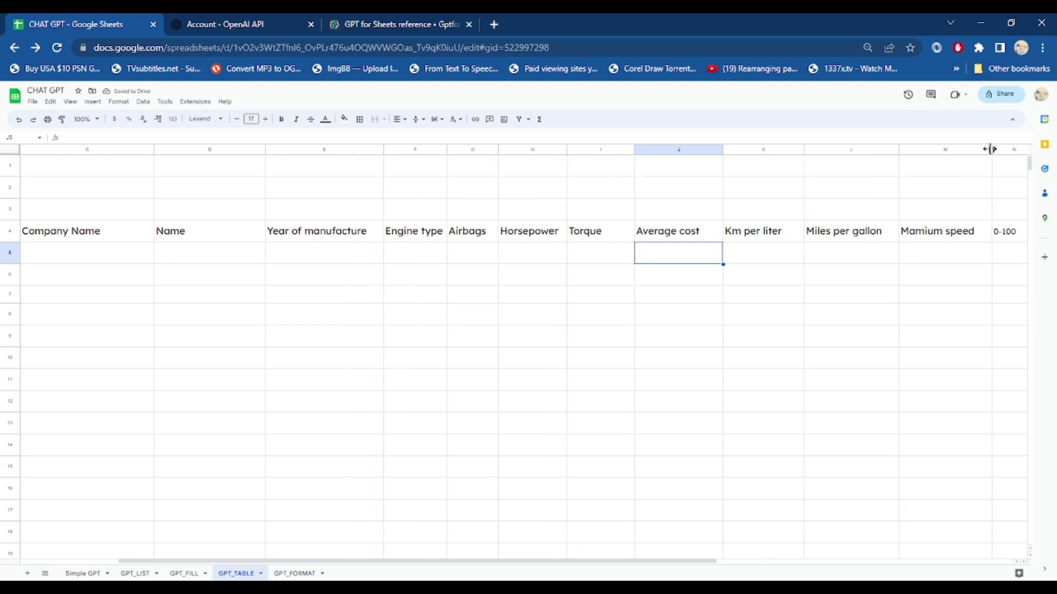
pyautogui.moveTo(991, 149); pyautogui.dragTo(974, 149)
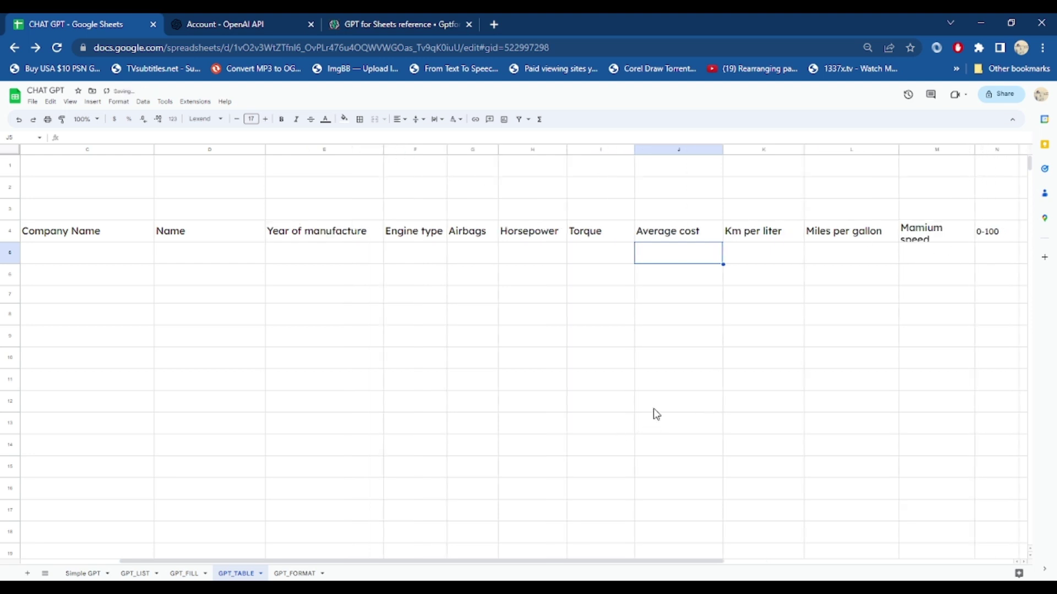
pyautogui.moveTo(975, 150); pyautogui.dragTo(990, 152)
pyautogui.hscroll(-3, 770, 411)
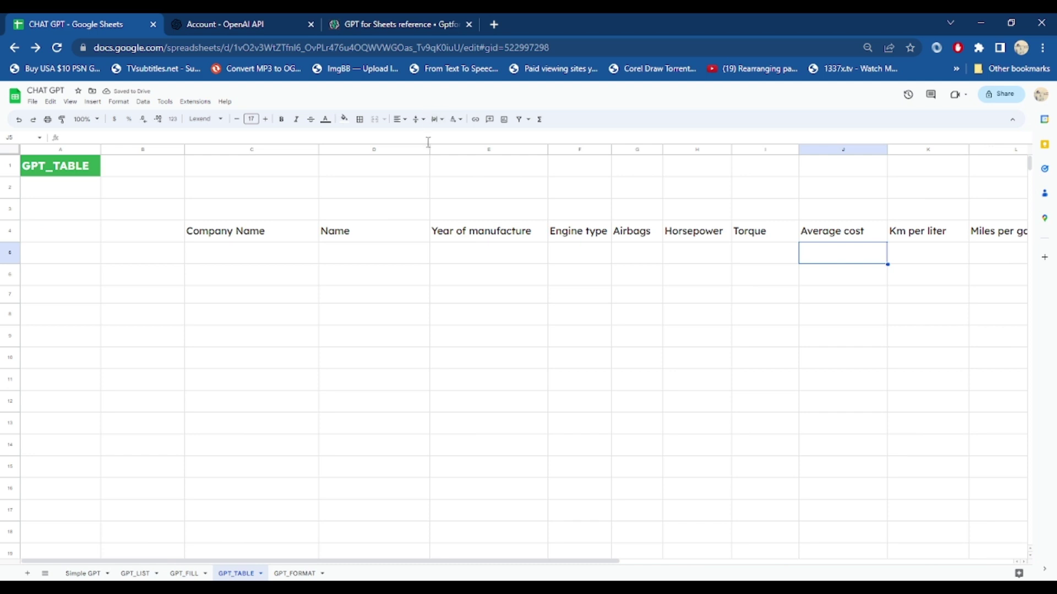
pyautogui.moveTo(430, 149); pyautogui.dragTo(399, 150)
# - Type the prompt '5 cars' into cell C3 above the headers
pyautogui.click(227, 211)
pyautogui.doubleClick(227, 209)
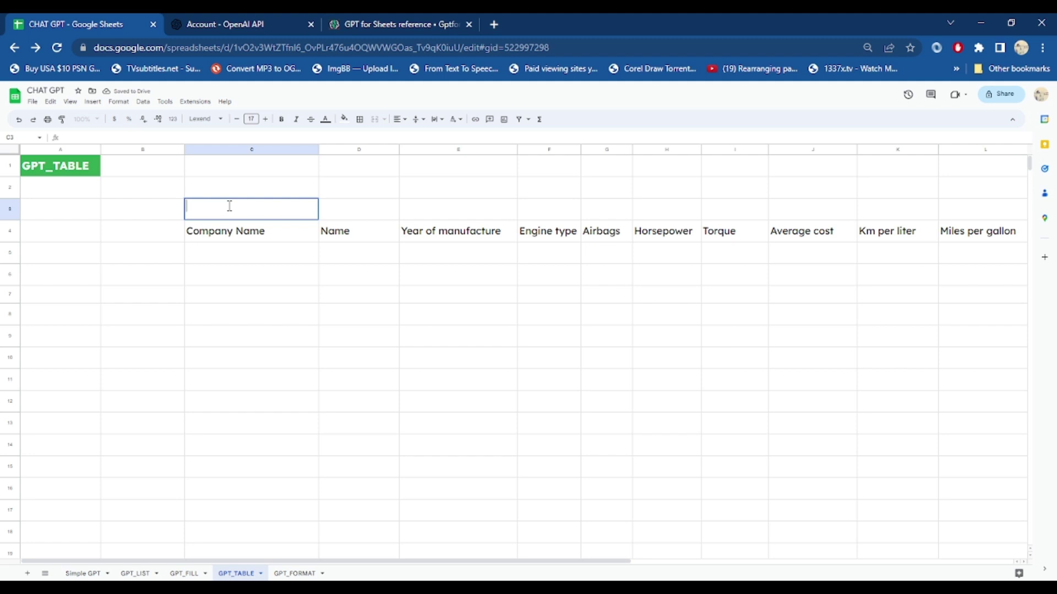
pyautogui.write('5 cars')
pyautogui.click(230, 257)
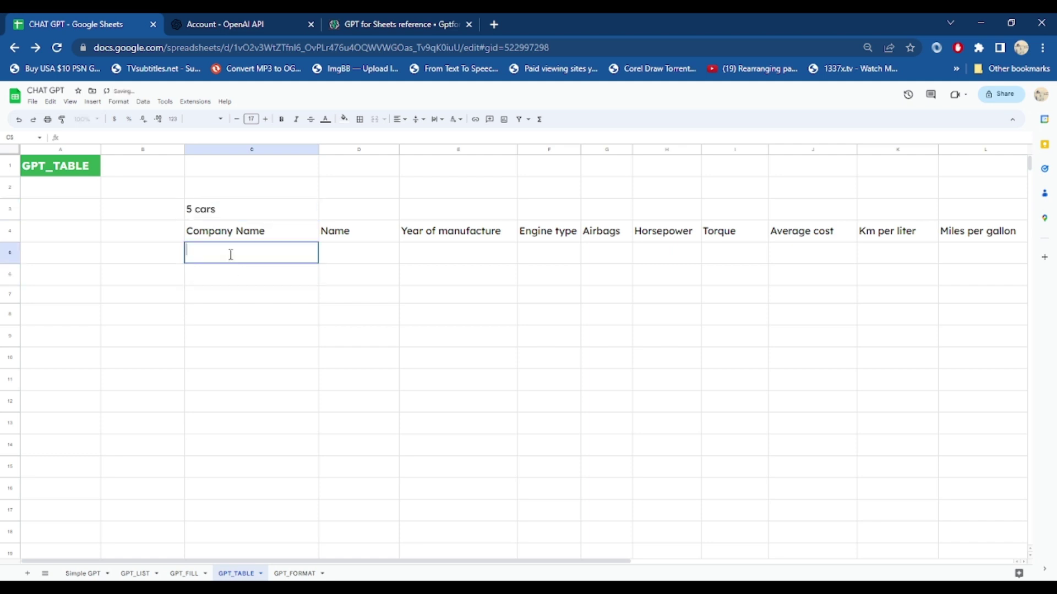
# - Begin the formula =gpt_table(C3, in cell C5
pyautogui.write('=')
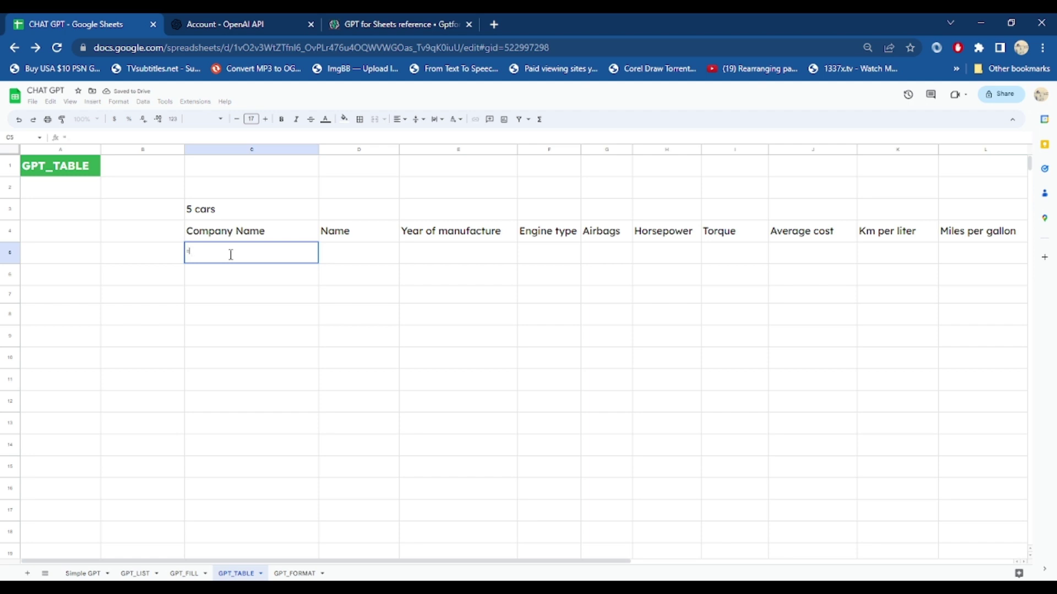
pyautogui.write('gpt_')
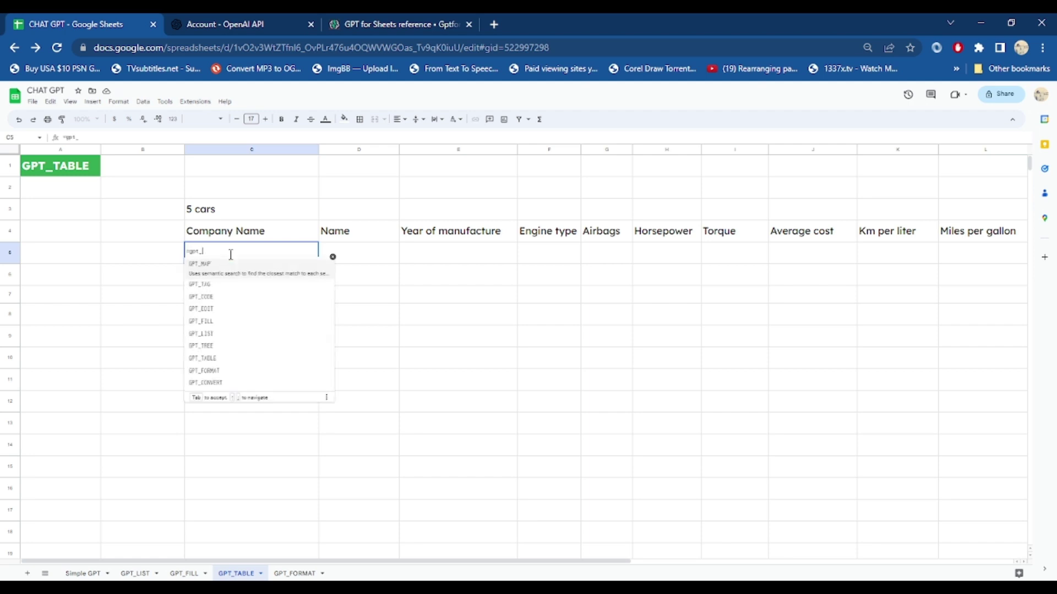
pyautogui.write('table(')
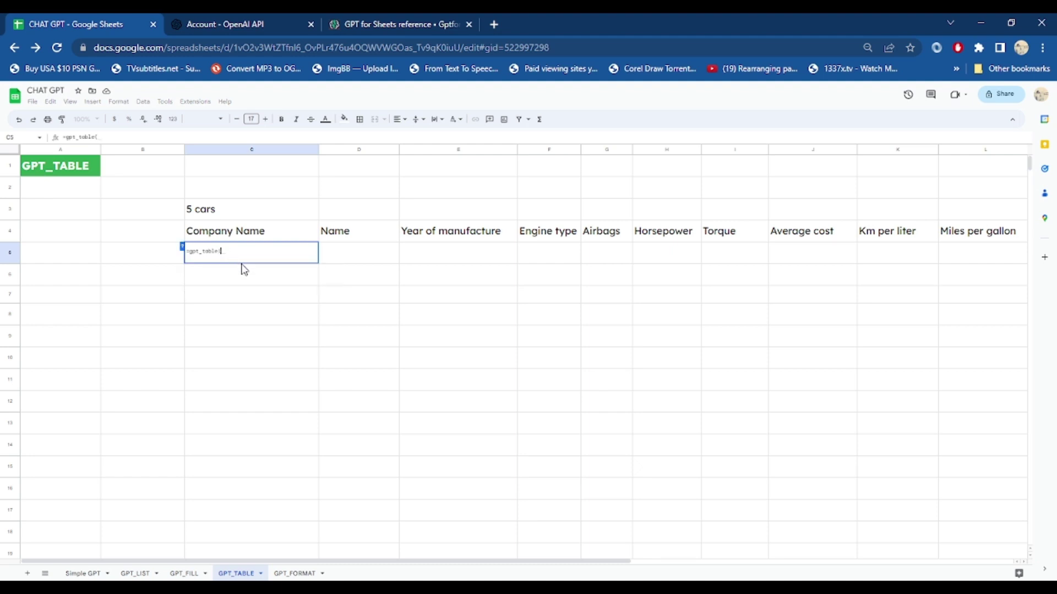
pyautogui.click(425, 356)
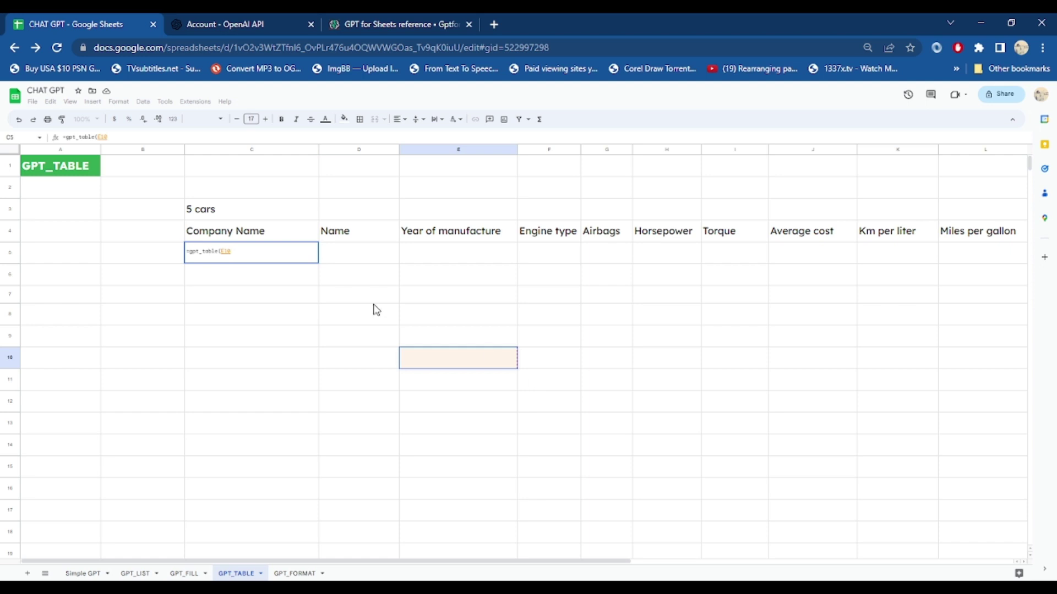
pyautogui.moveTo(238, 248); pyautogui.dragTo(190, 246)
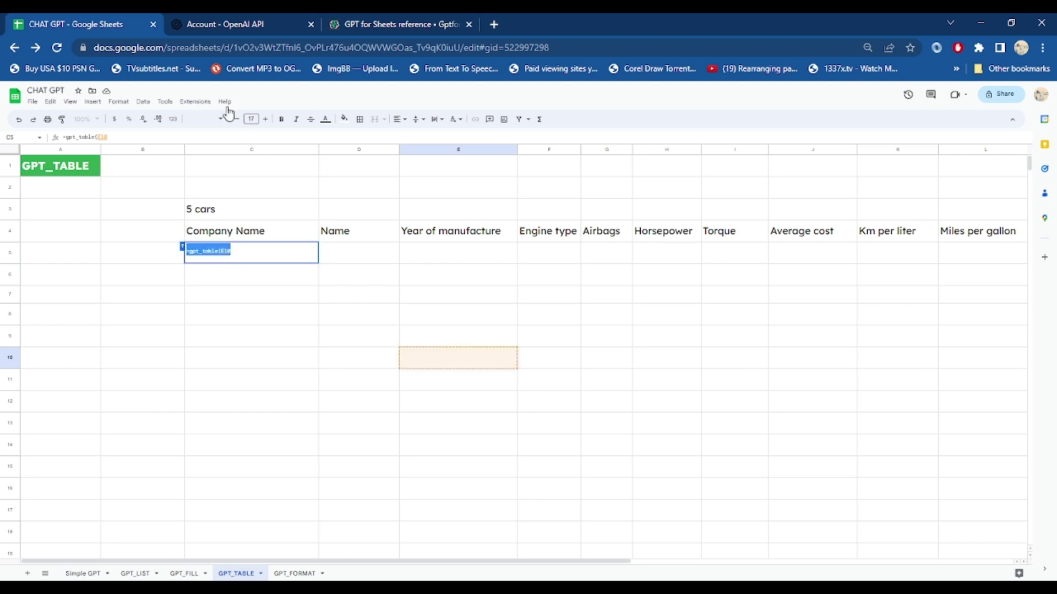
pyautogui.click(265, 119)
pyautogui.click(265, 119)
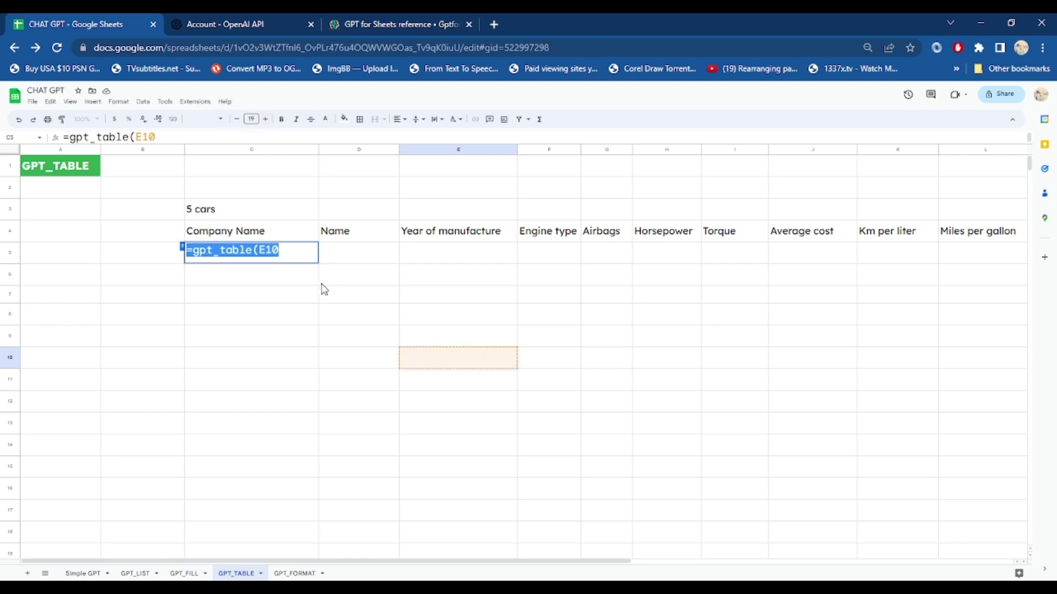
pyautogui.click(278, 249)
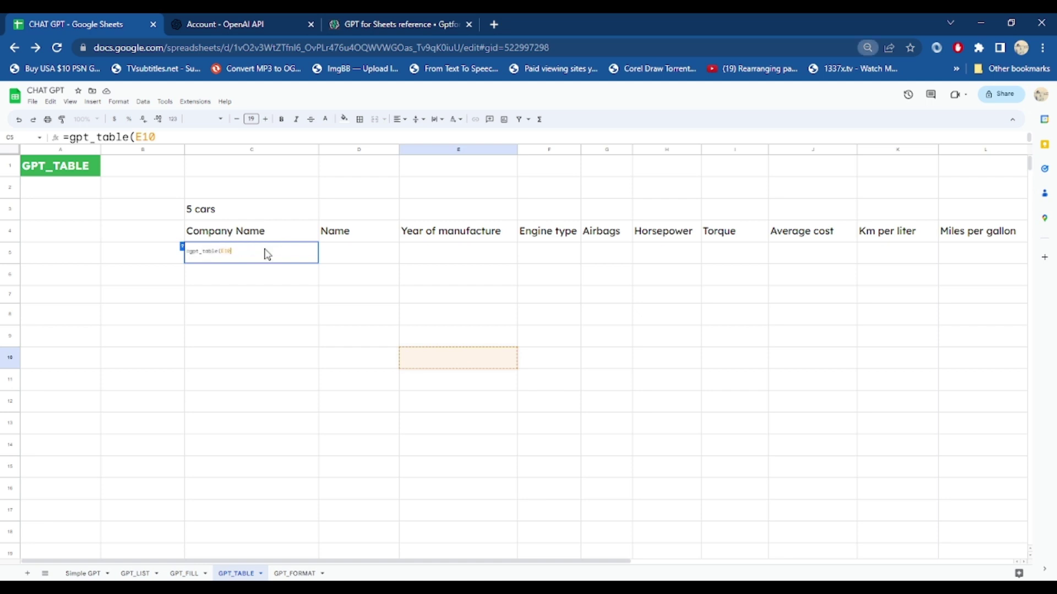
pyautogui.hotkey('ctrl', '+')
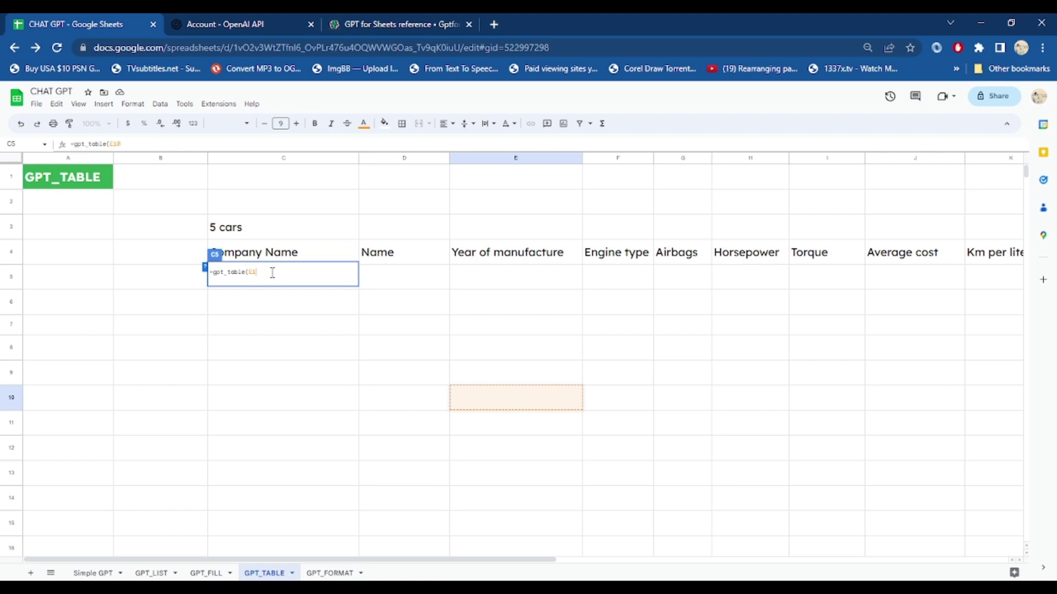
pyautogui.press('BackSpace')
pyautogui.press('BackSpace')
pyautogui.press('BackSpace')
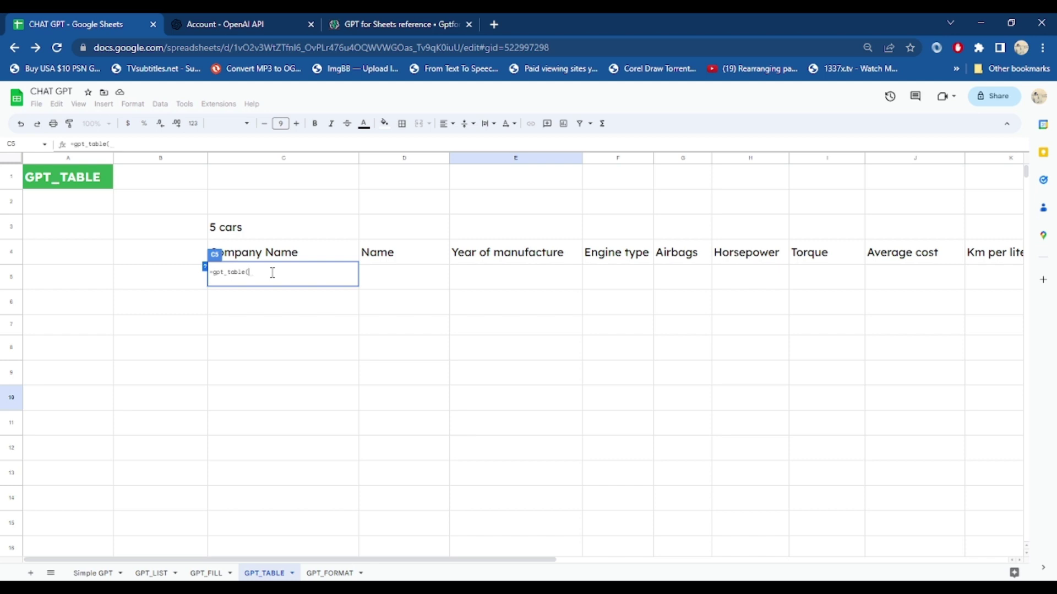
pyautogui.write('C4c')
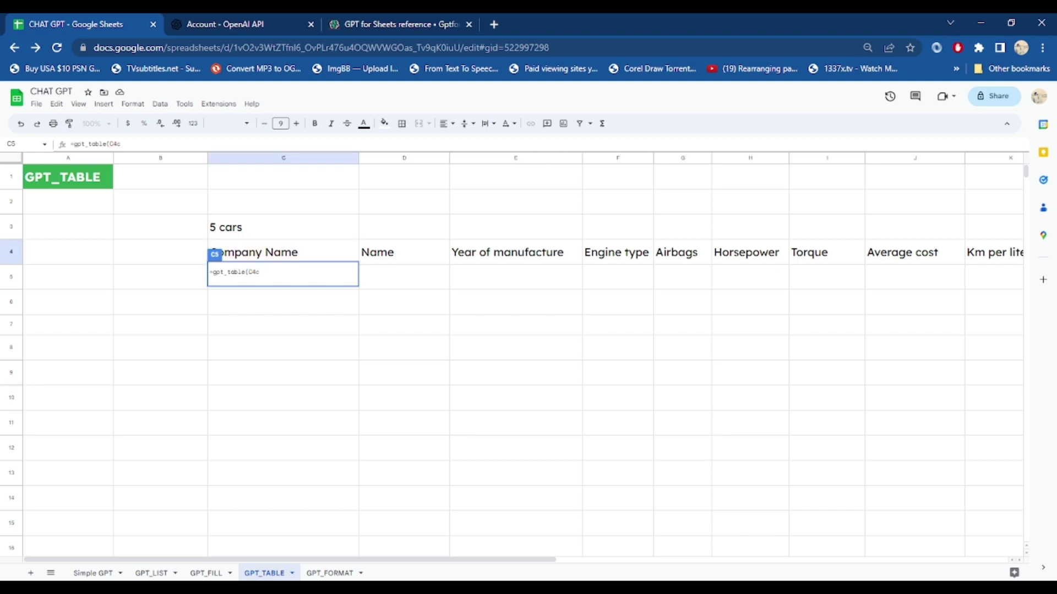
pyautogui.press('BackSpace')
pyautogui.press('BackSpace')
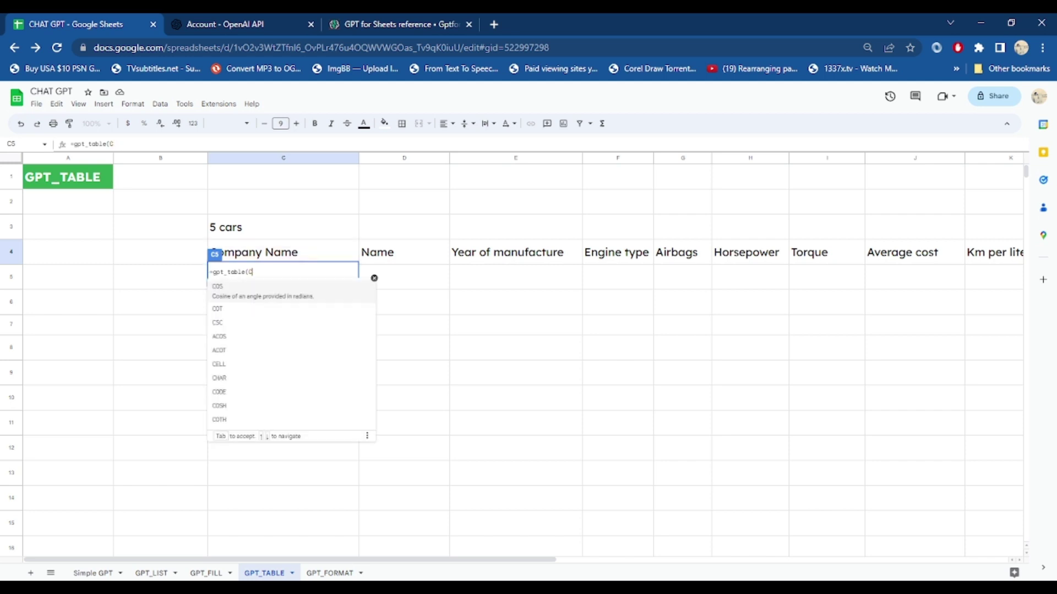
pyautogui.write('3,')
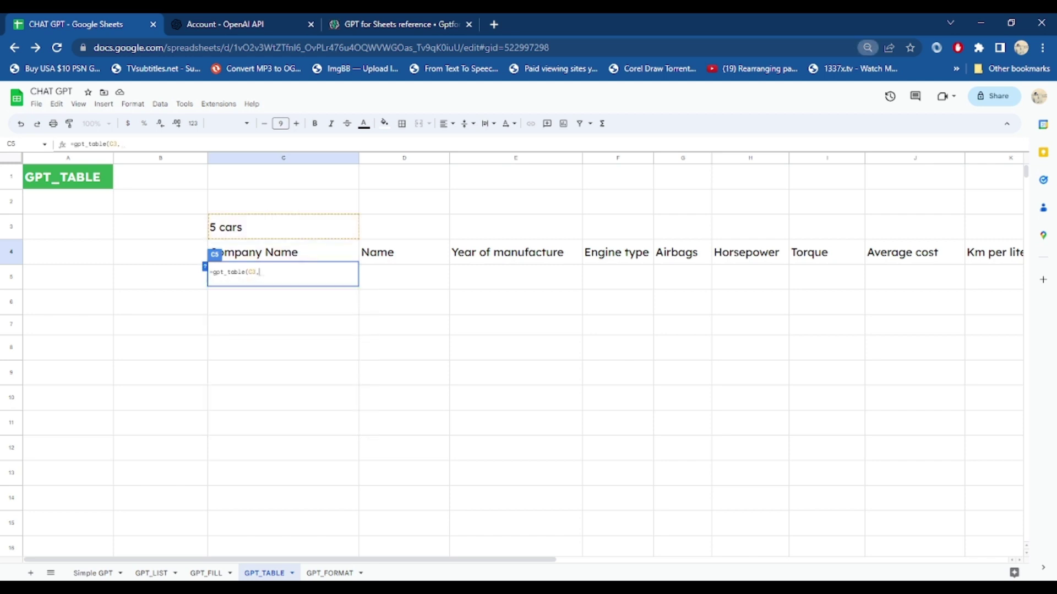
# - Add header range C4:N4 and close the formula to generate the car table
pyautogui.hotkey('ctrl', '-')
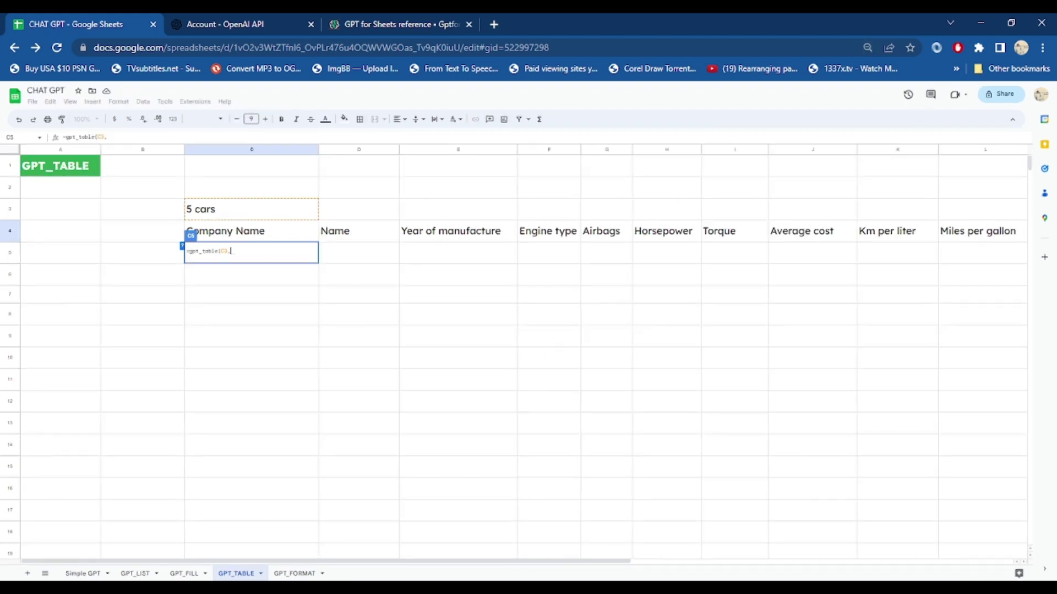
pyautogui.hotkey('ctrl', '-')
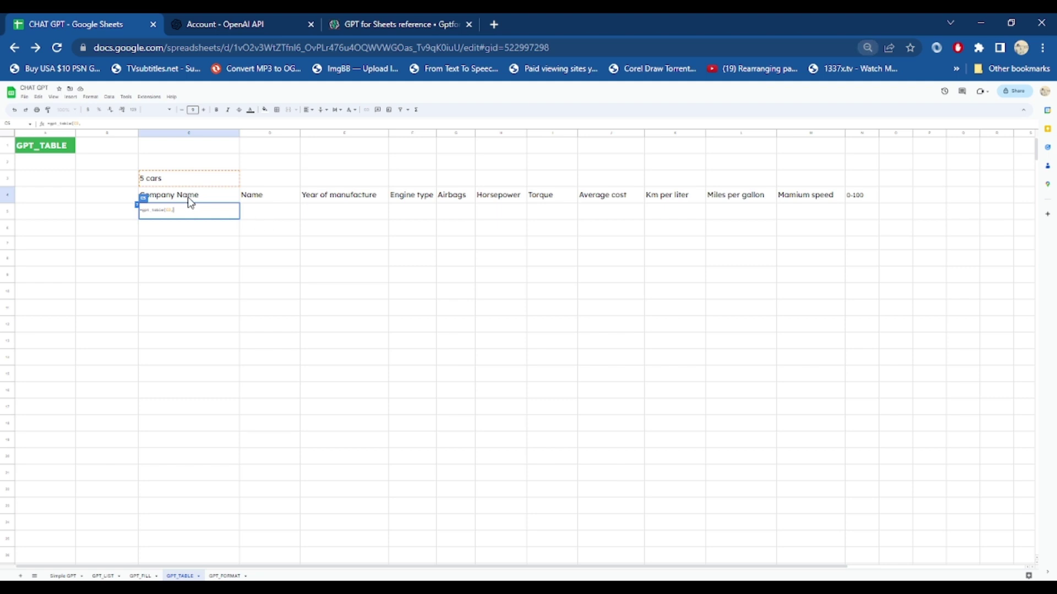
pyautogui.hotkey('ctrl', '-')
pyautogui.moveTo(175, 191); pyautogui.dragTo(309, 182)
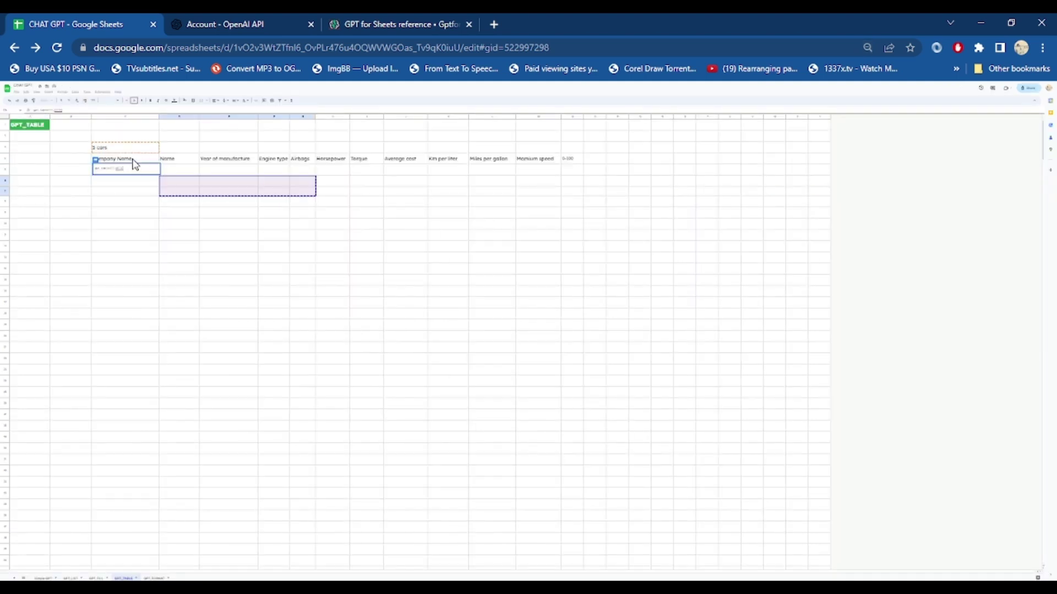
pyautogui.moveTo(135, 162); pyautogui.dragTo(579, 163)
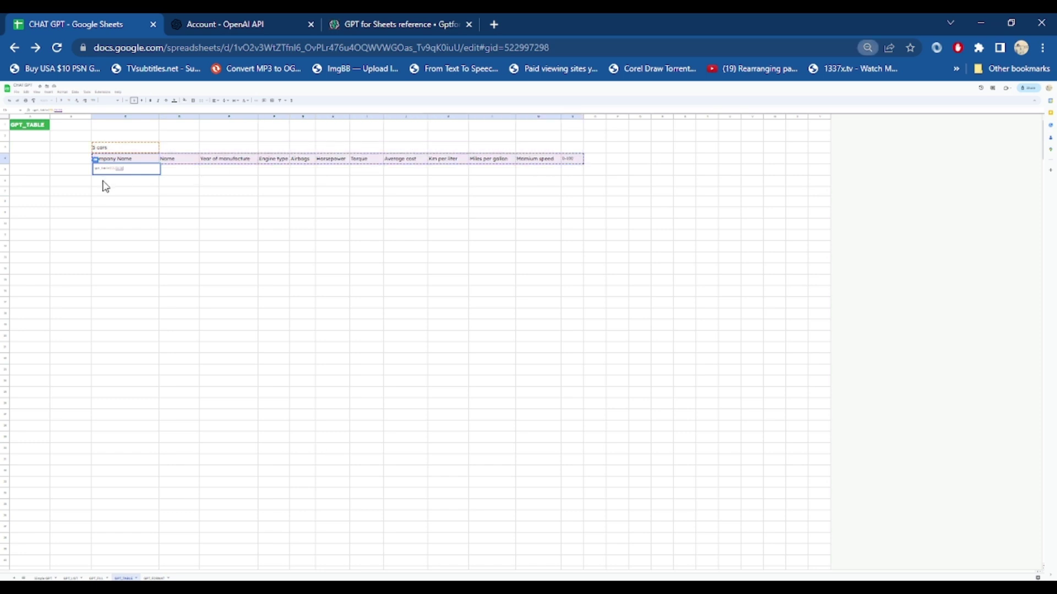
pyautogui.hotkey('ctrl', '+')
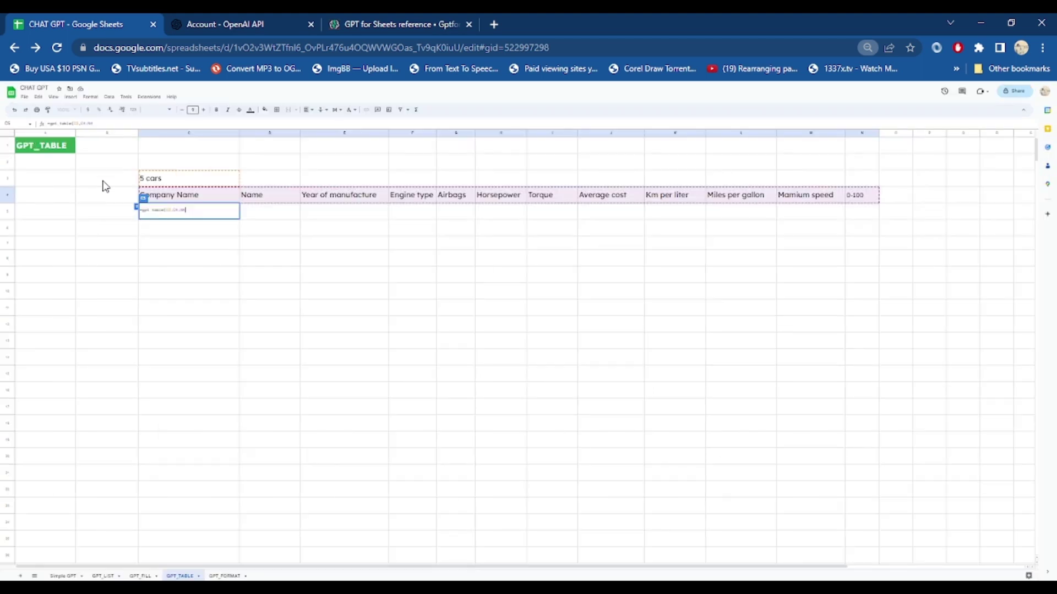
pyautogui.hotkey('ctrl', '+')
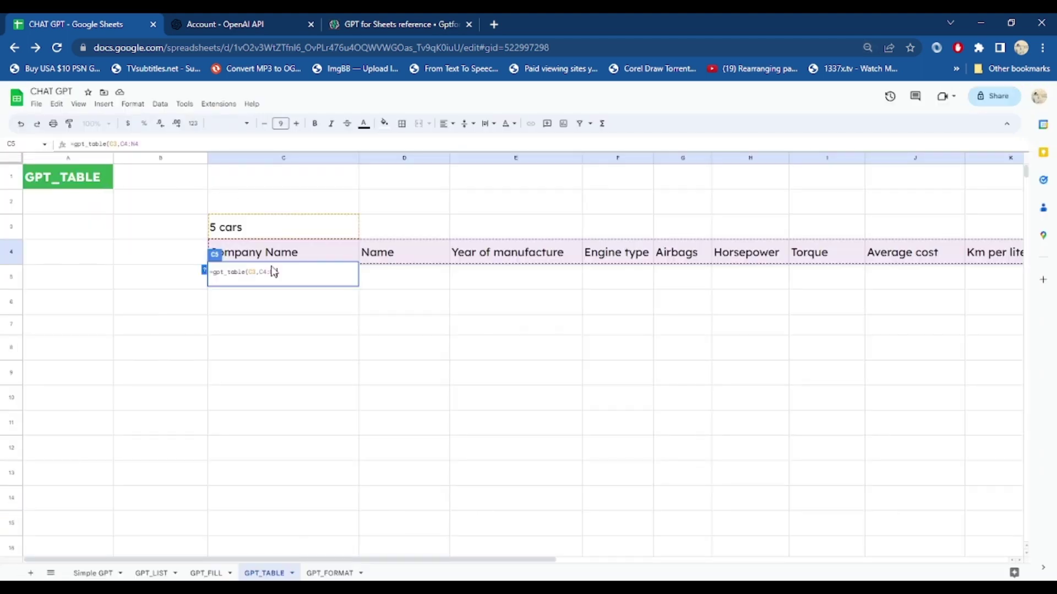
pyautogui.hotkey('ctrl', '+')
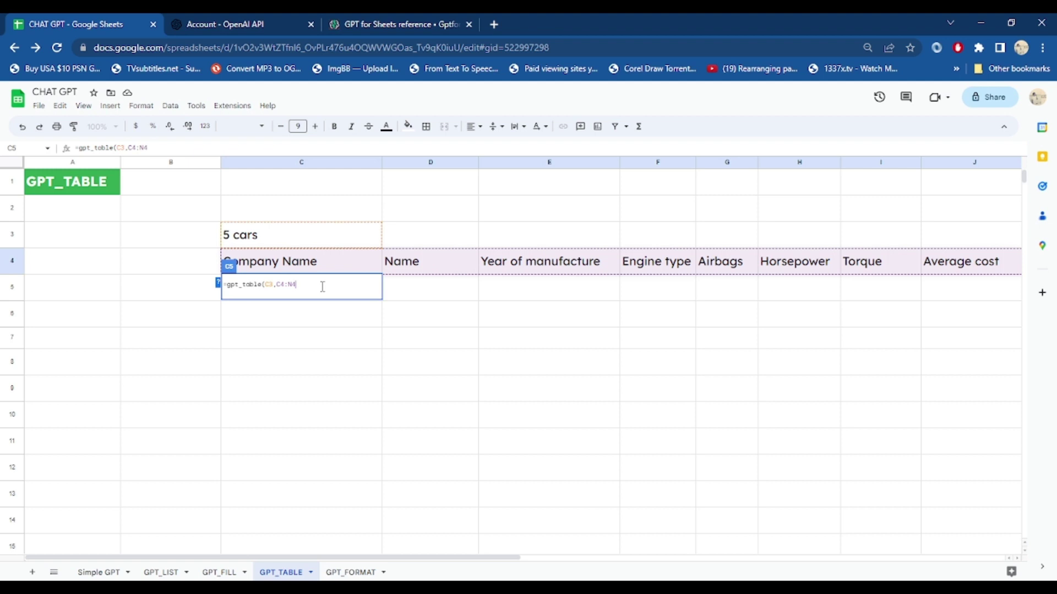
pyautogui.write(')')
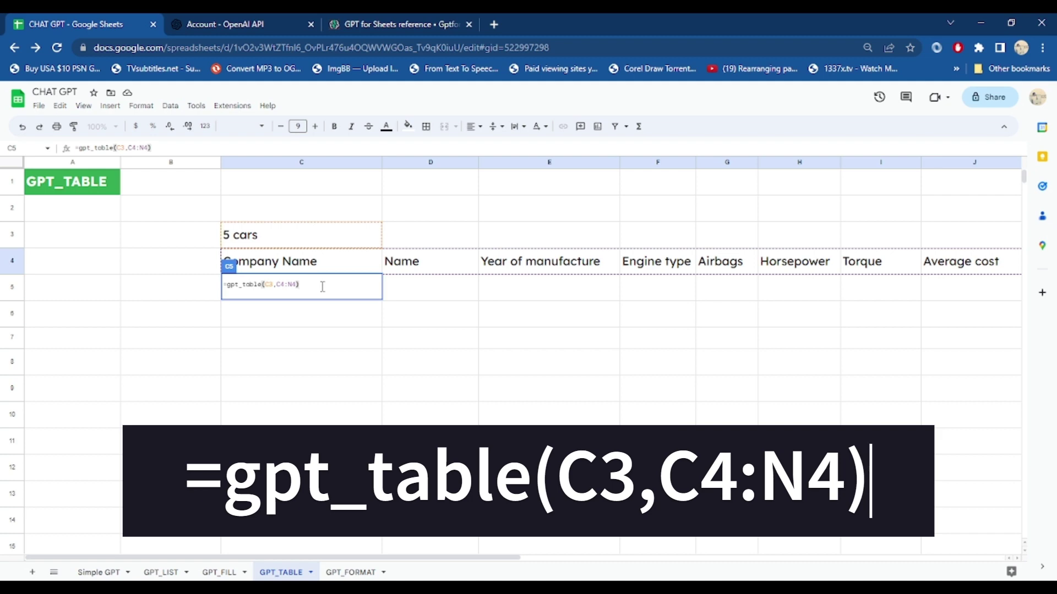
pyautogui.press('Return')
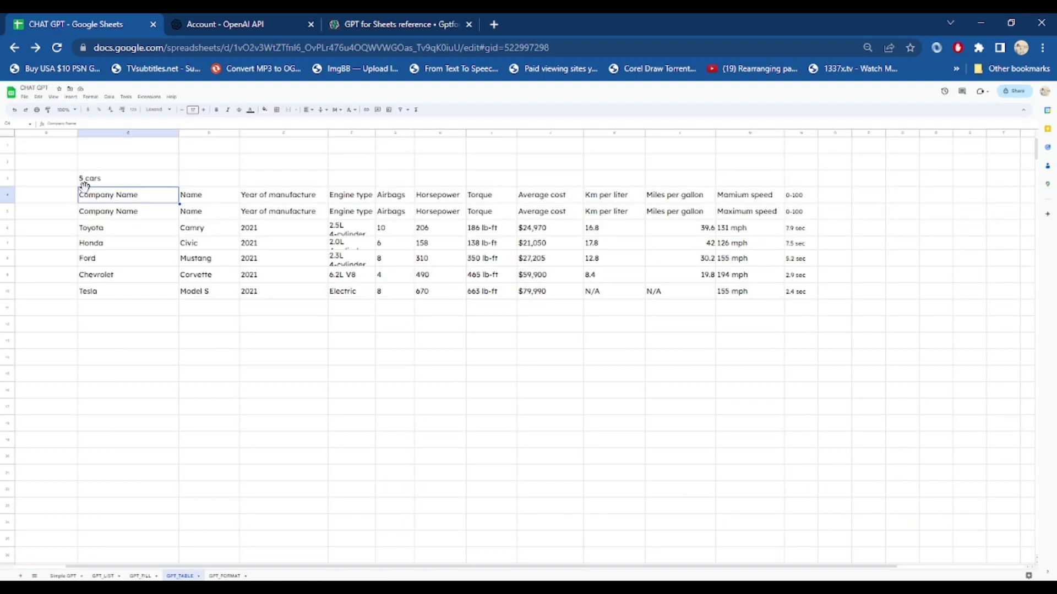
pyautogui.moveTo(39, 197); pyautogui.dragTo(219, 252)
pyautogui.moveTo(614, 307); pyautogui.dragTo(795, 297)
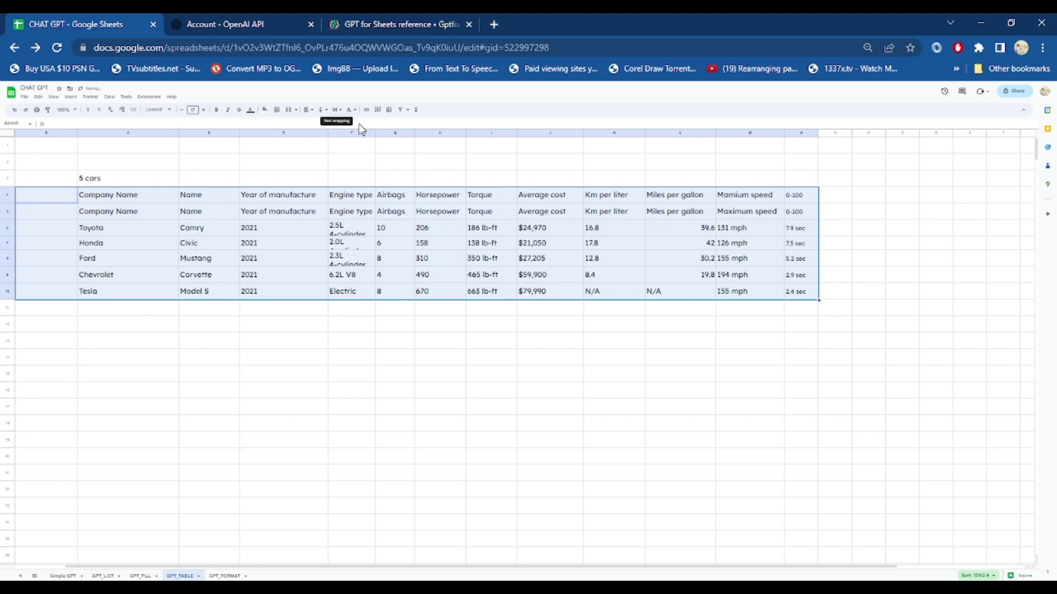
pyautogui.click(363, 223)
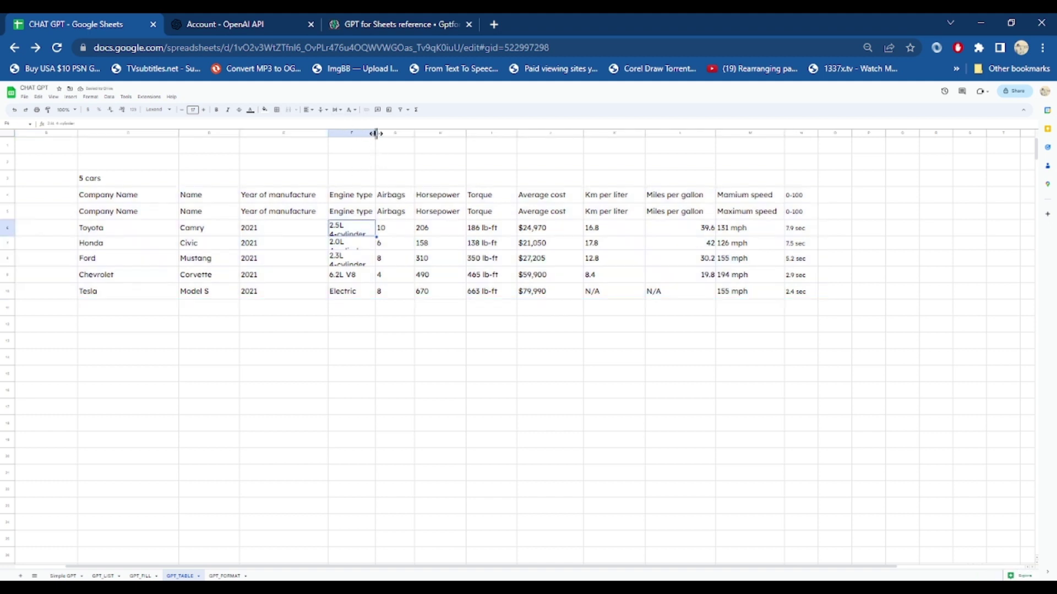
pyautogui.moveTo(390, 135); pyautogui.dragTo(455, 132)
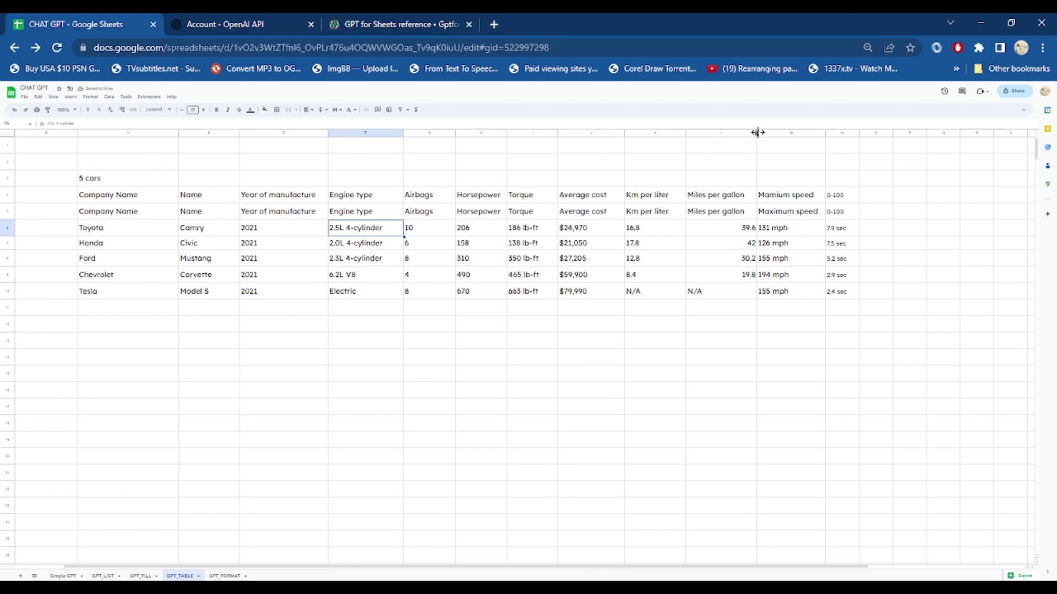
pyautogui.moveTo(758, 133); pyautogui.dragTo(771, 132)
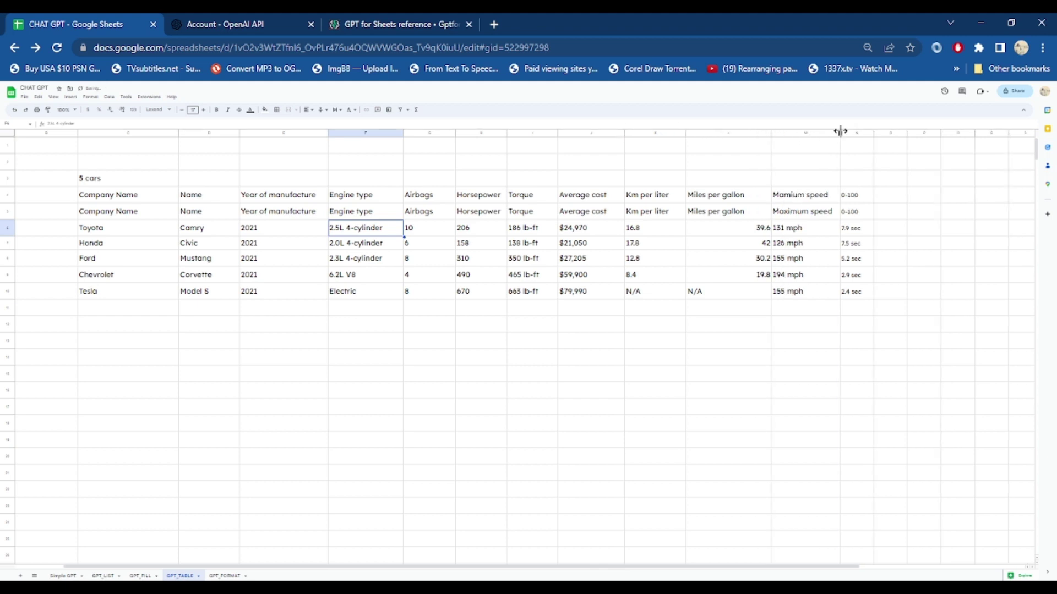
pyautogui.moveTo(840, 131); pyautogui.dragTo(913, 135)
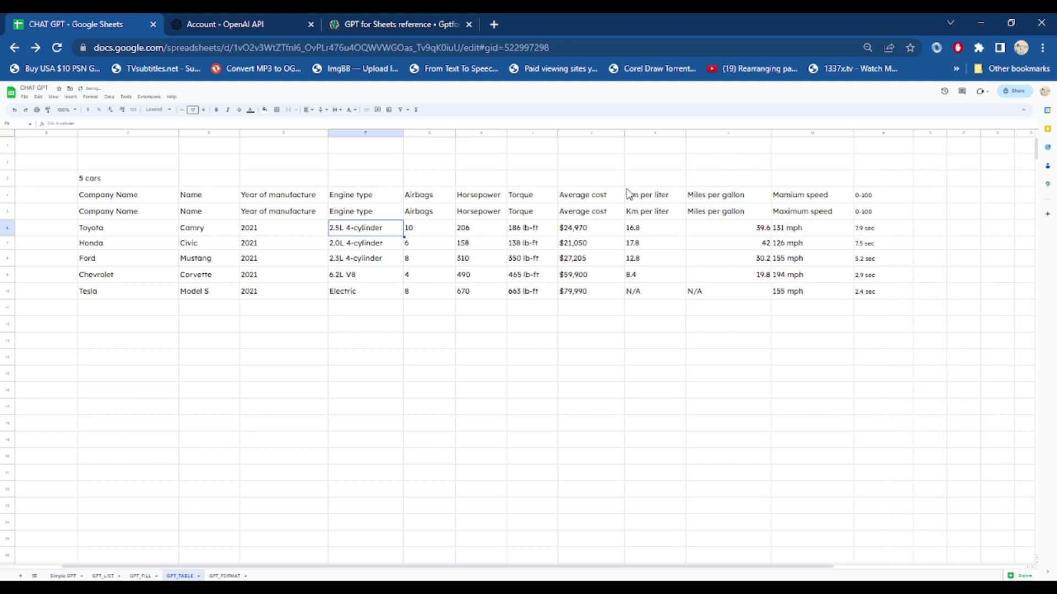
pyautogui.click(7, 197)
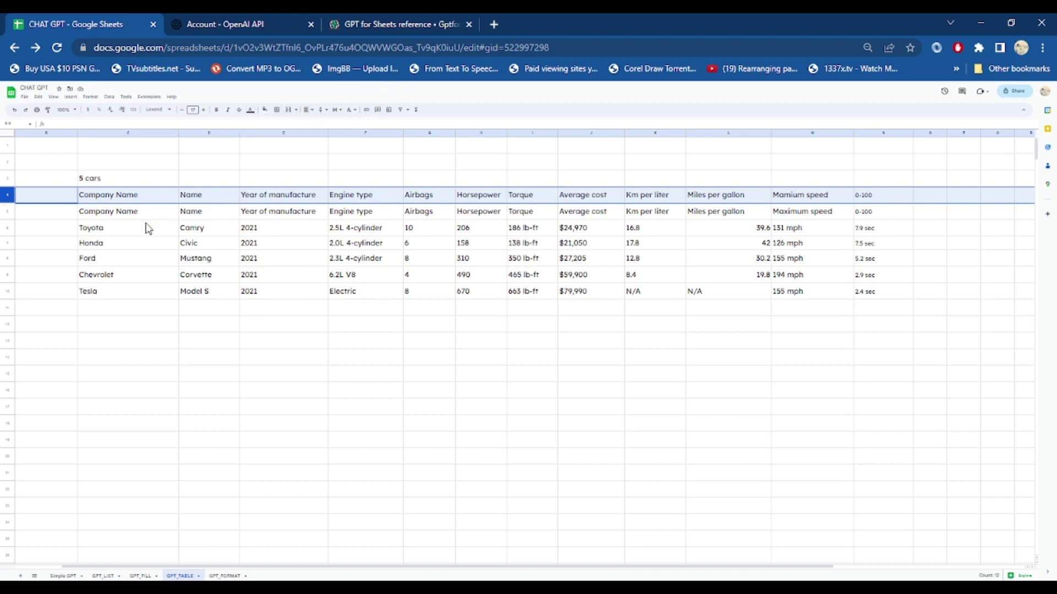
# - Fill the five car data rows C6:N10 light orange
pyautogui.moveTo(140, 227); pyautogui.dragTo(768, 306)
pyautogui.moveTo(842, 304); pyautogui.dragTo(862, 293)
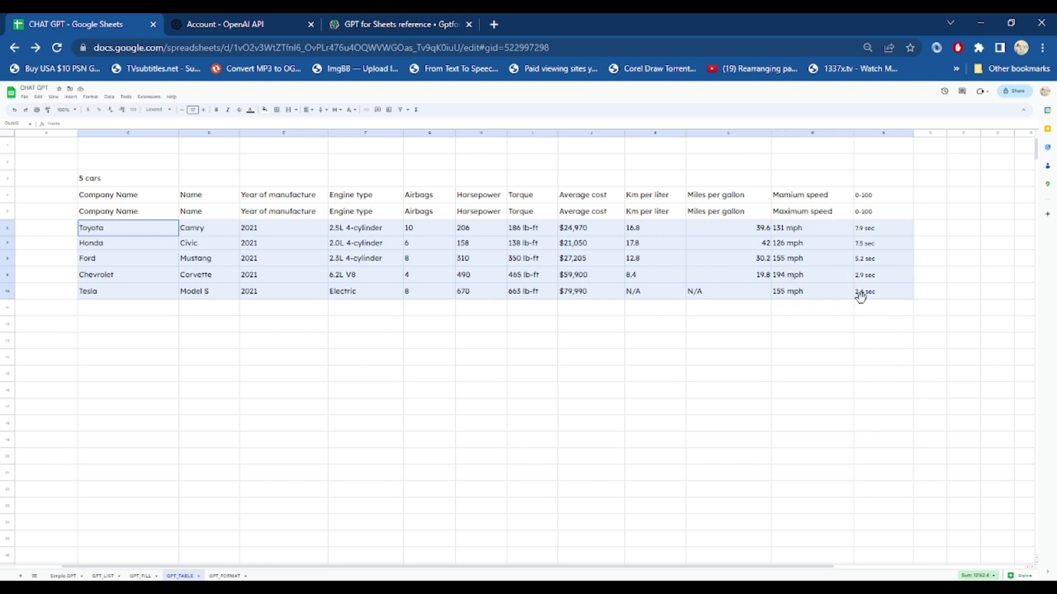
pyautogui.click(264, 110)
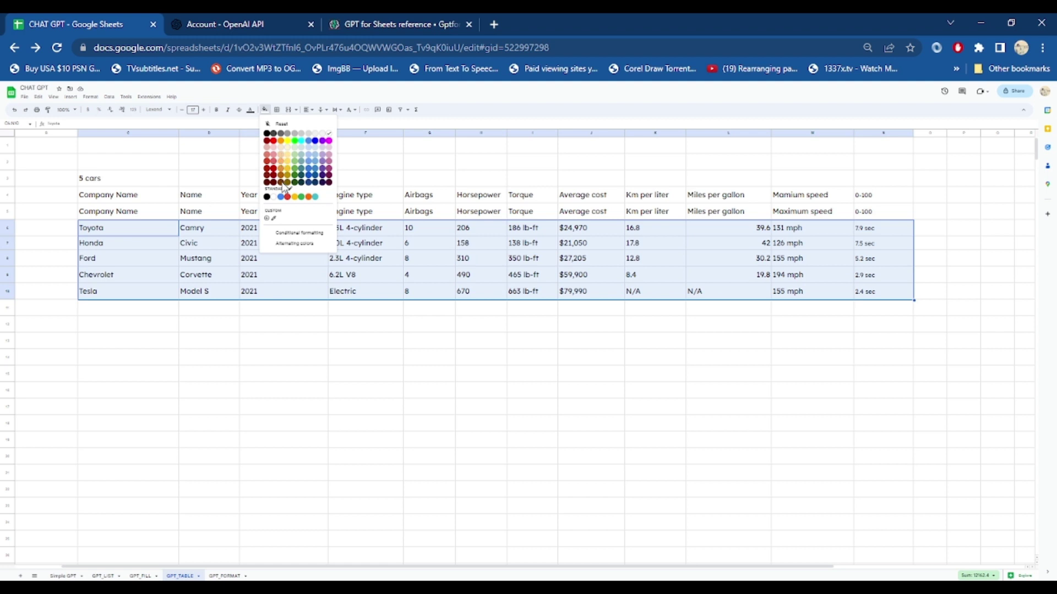
pyautogui.click(282, 159)
pyautogui.click(210, 310)
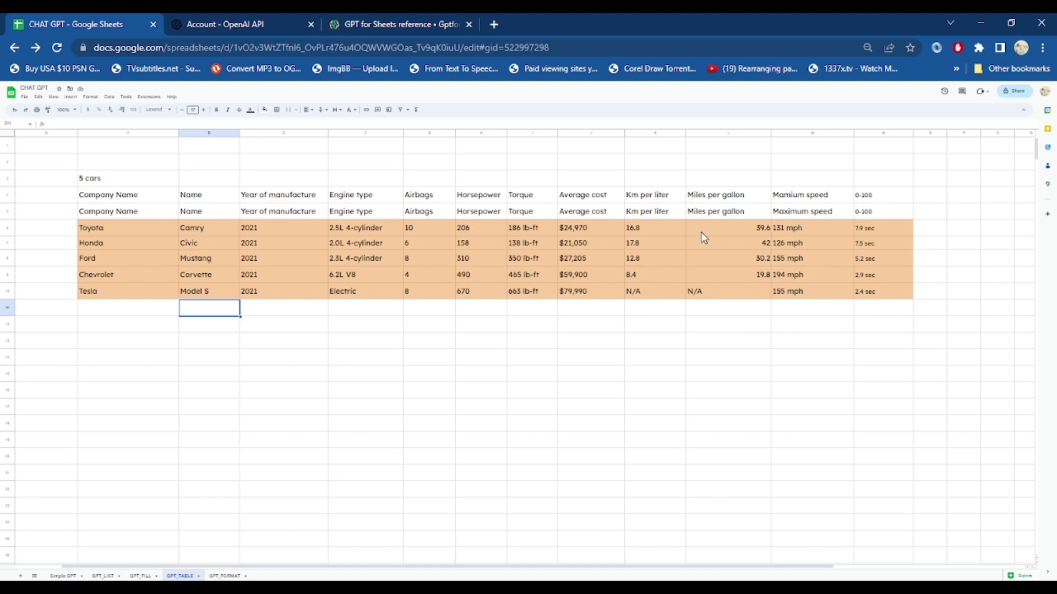
# - Left-align the Miles per gallon values in L6:L10
pyautogui.moveTo(702, 227); pyautogui.dragTo(703, 286)
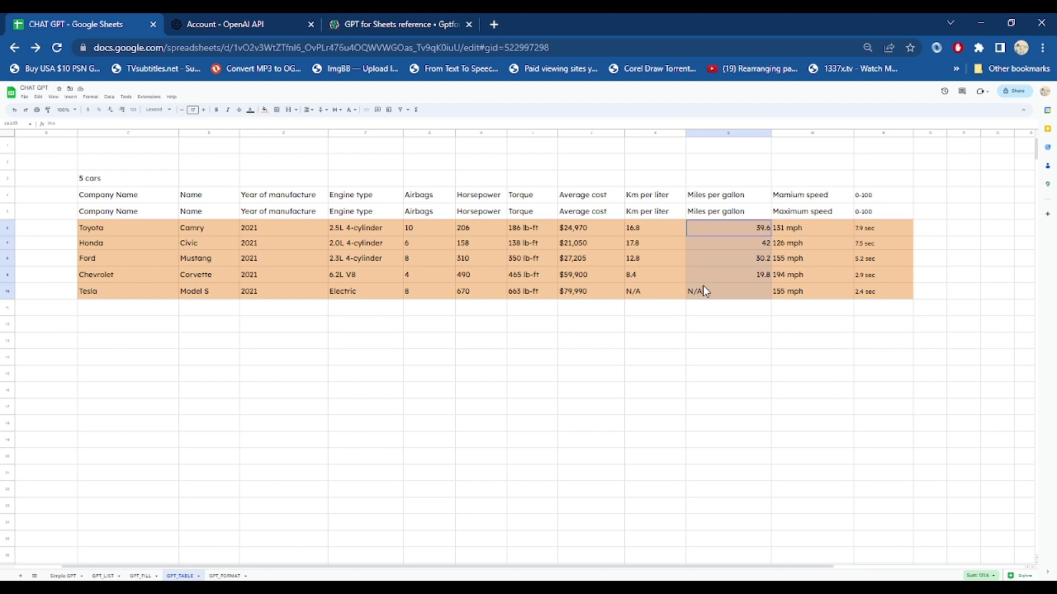
pyautogui.click(309, 112)
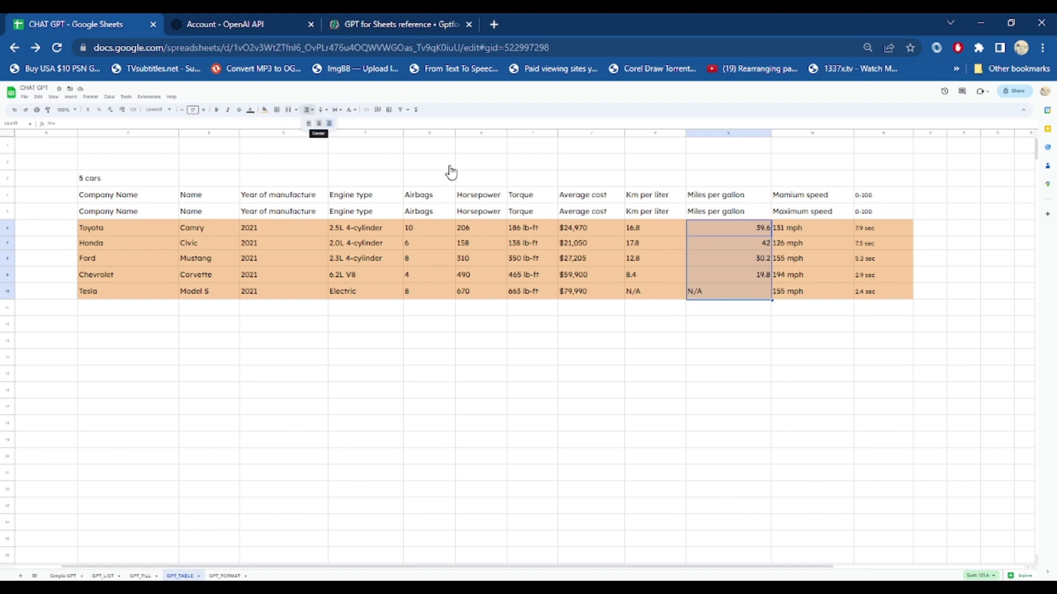
pyautogui.hotkey('ctrl', 'shift', 'l')
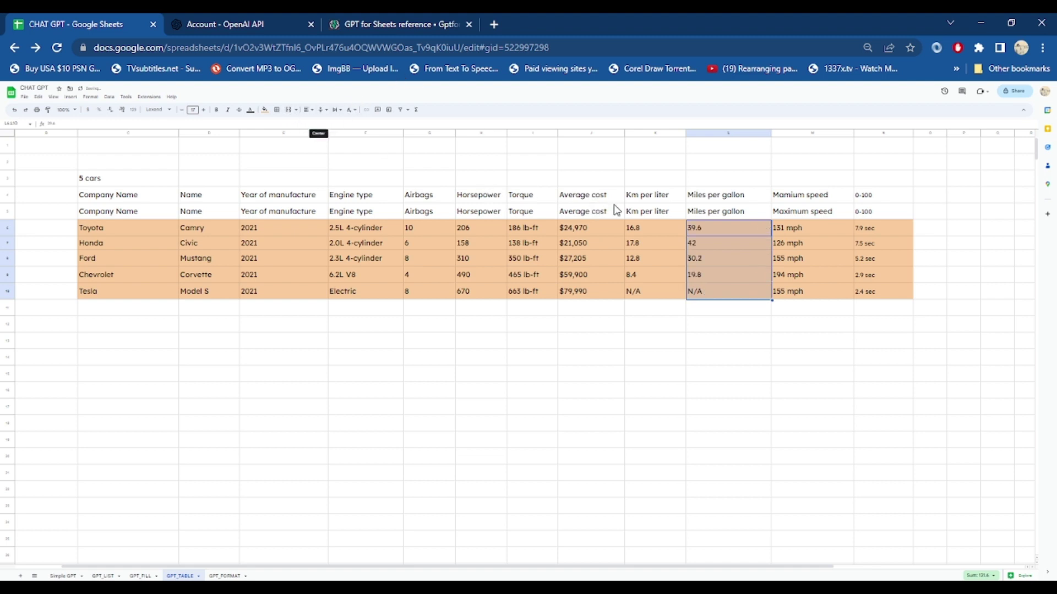
pyautogui.click(796, 258)
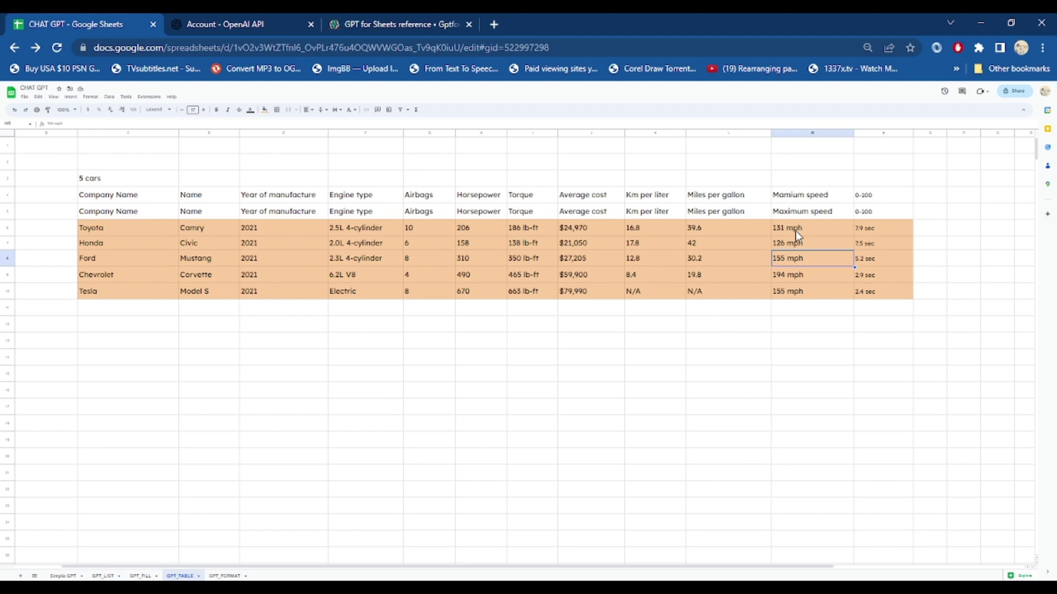
# - Change the C3 prompt to '5 cars whose average cost is below 10,000 usd'
pyautogui.click(119, 180)
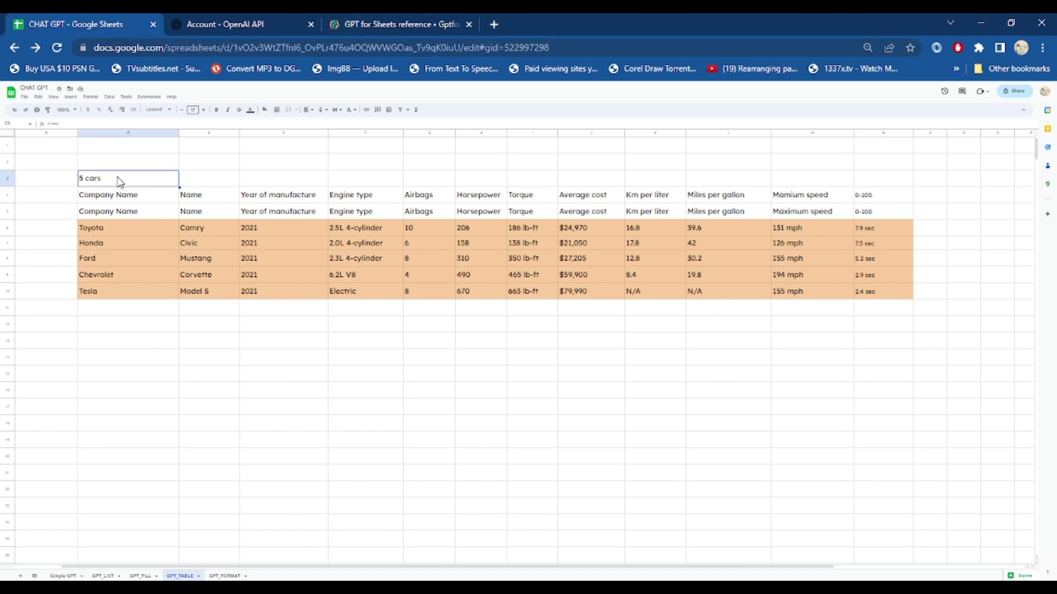
pyautogui.doubleClick(127, 177)
pyautogui.write('whose average cost')
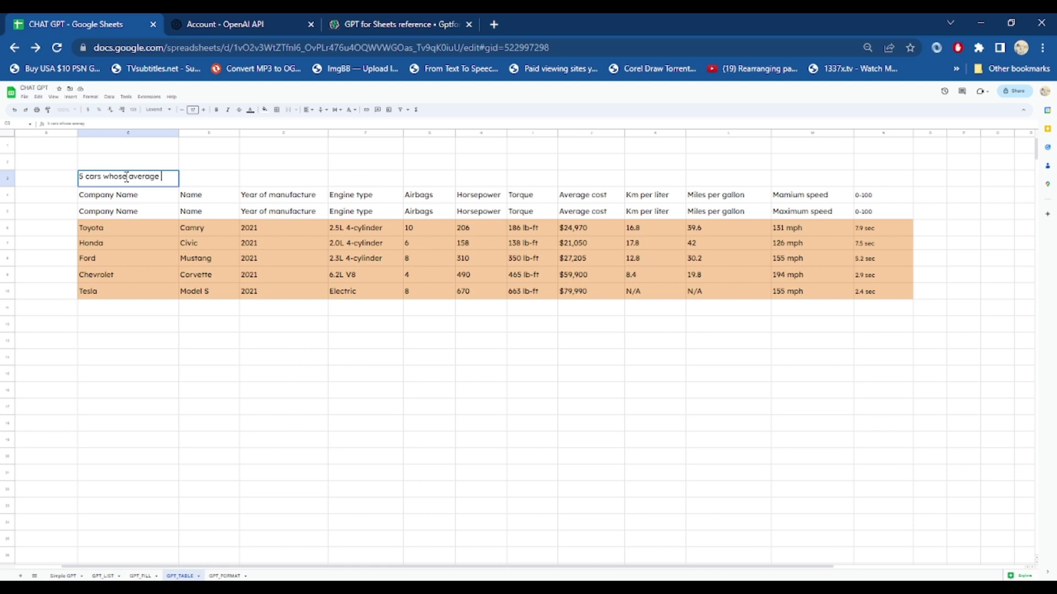
pyautogui.press('BackSpace')
pyautogui.press('BackSpace')
pyautogui.press('BackSpace')
pyautogui.write('ost is below 10')
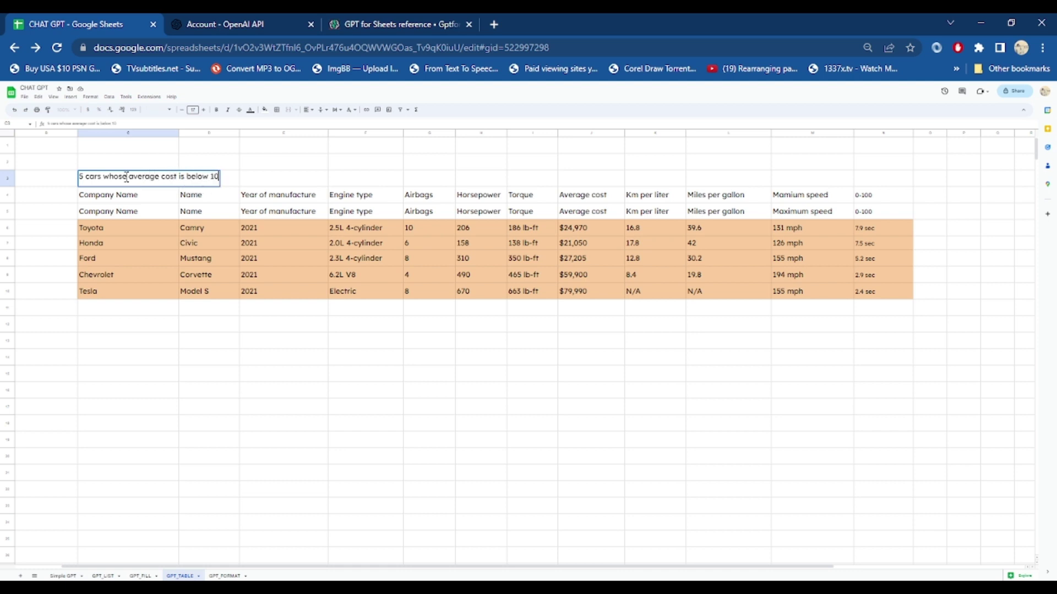
pyautogui.write(',000 usd')
pyautogui.press('Return')
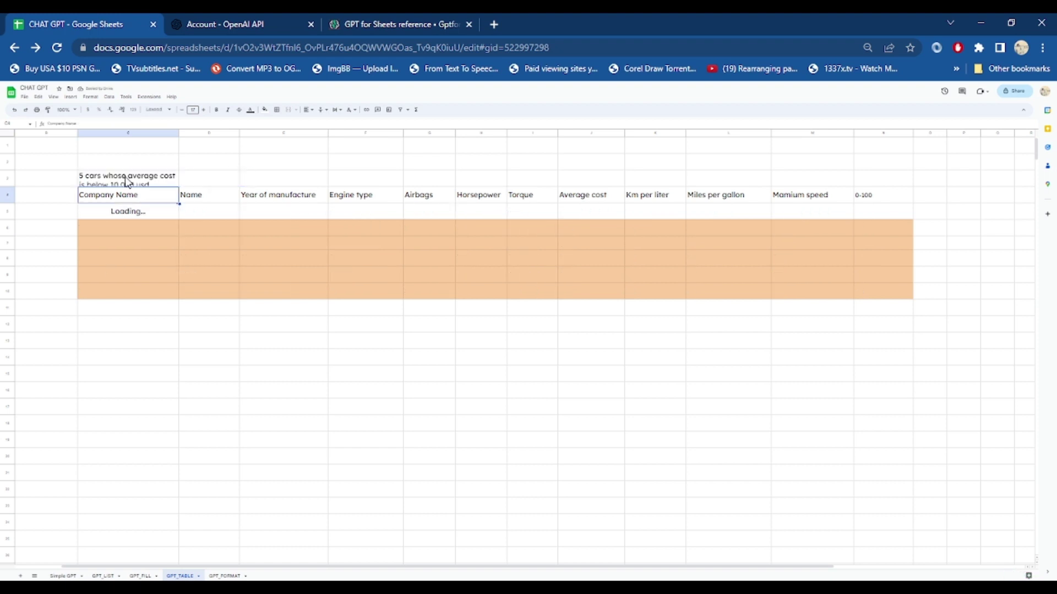
pyautogui.click(211, 145)
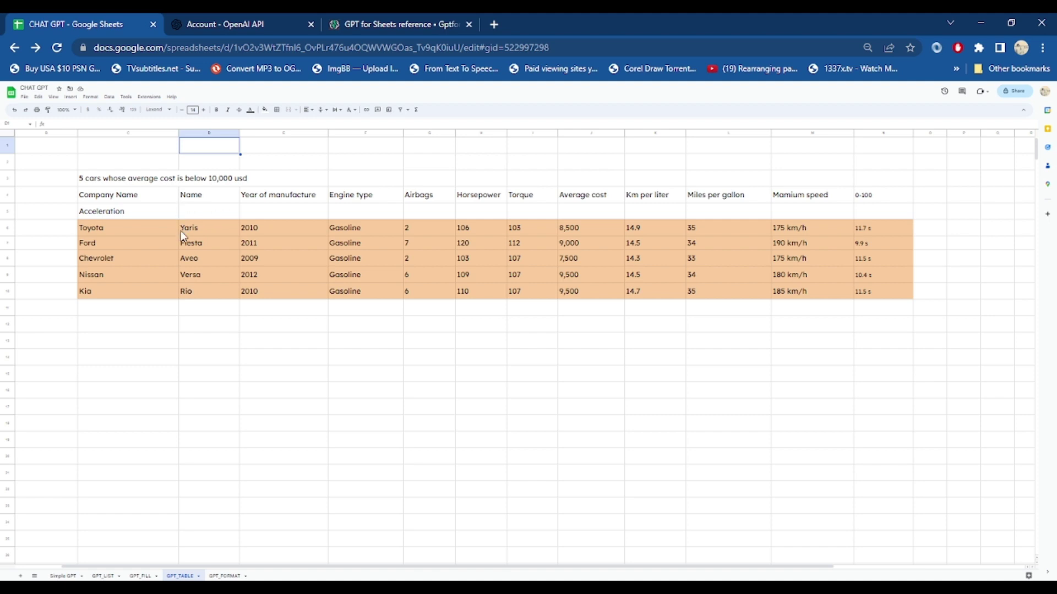
# - Fill the Average cost cells J6:J10 bright green
pyautogui.moveTo(134, 227); pyautogui.dragTo(134, 297)
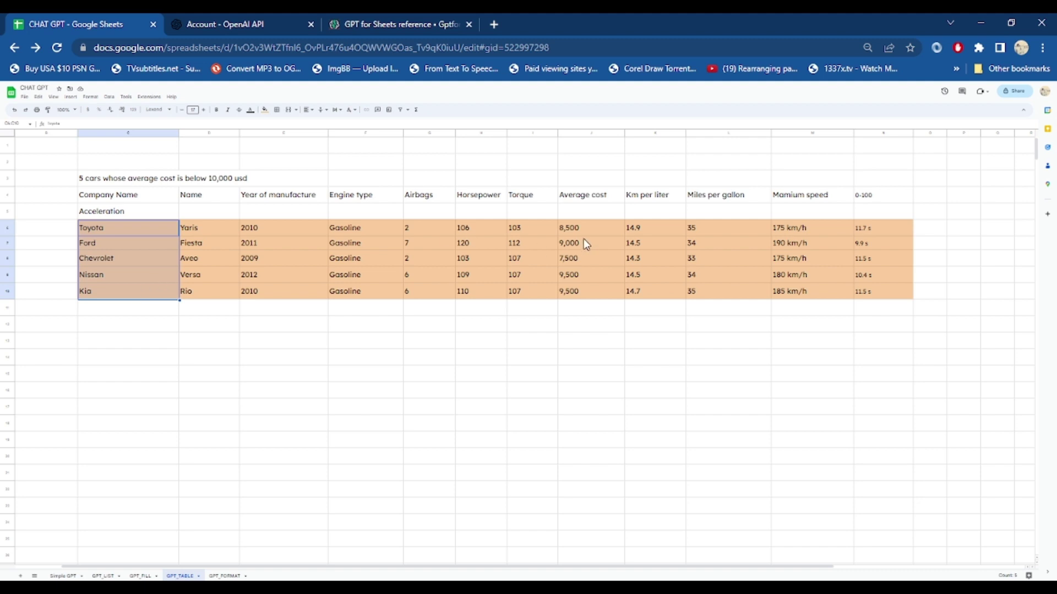
pyautogui.moveTo(583, 227); pyautogui.dragTo(578, 292)
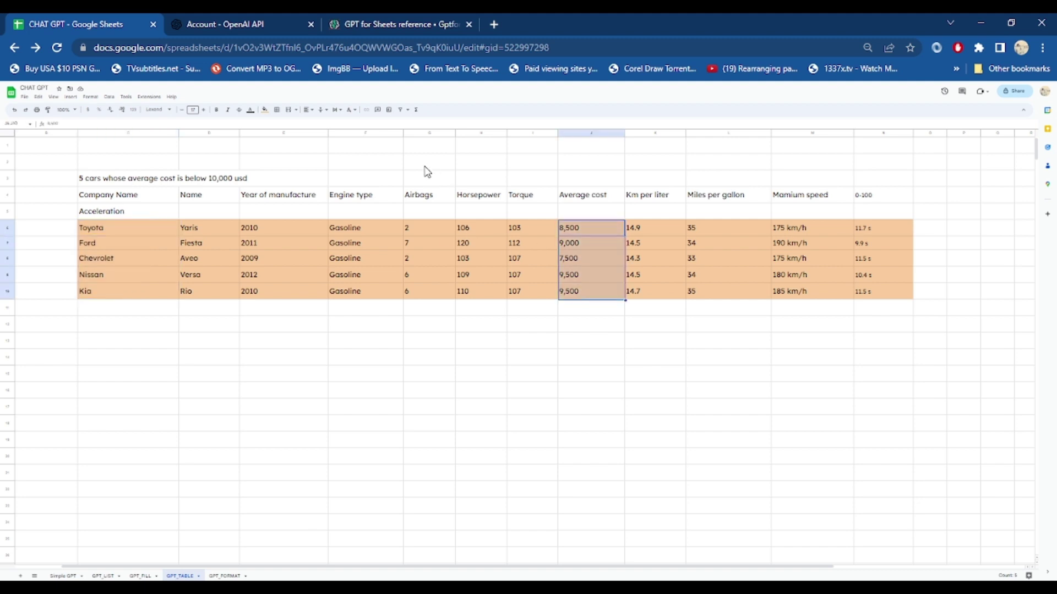
pyautogui.click(265, 109)
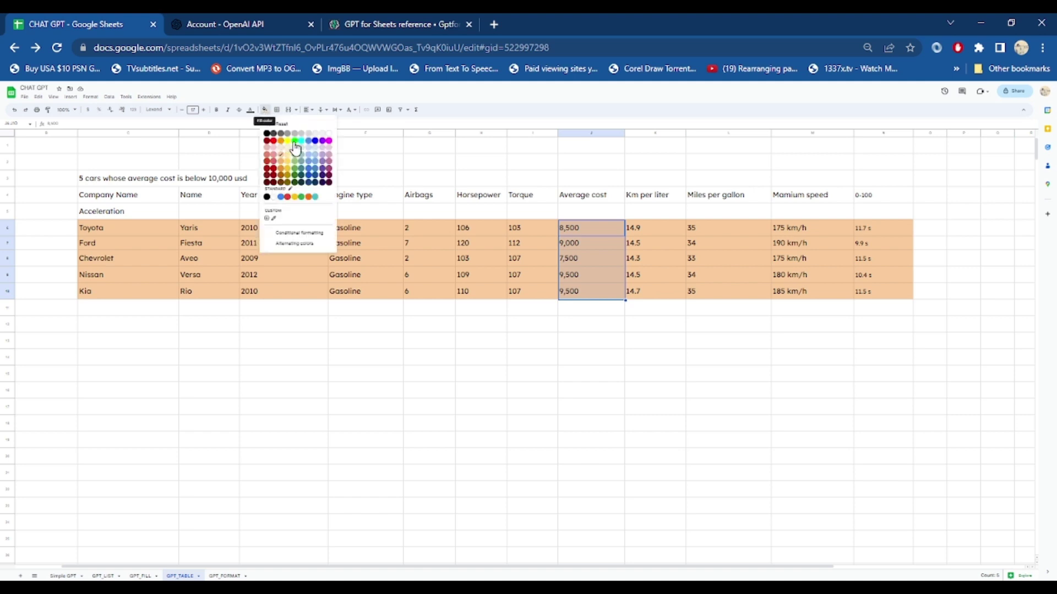
pyautogui.click(296, 142)
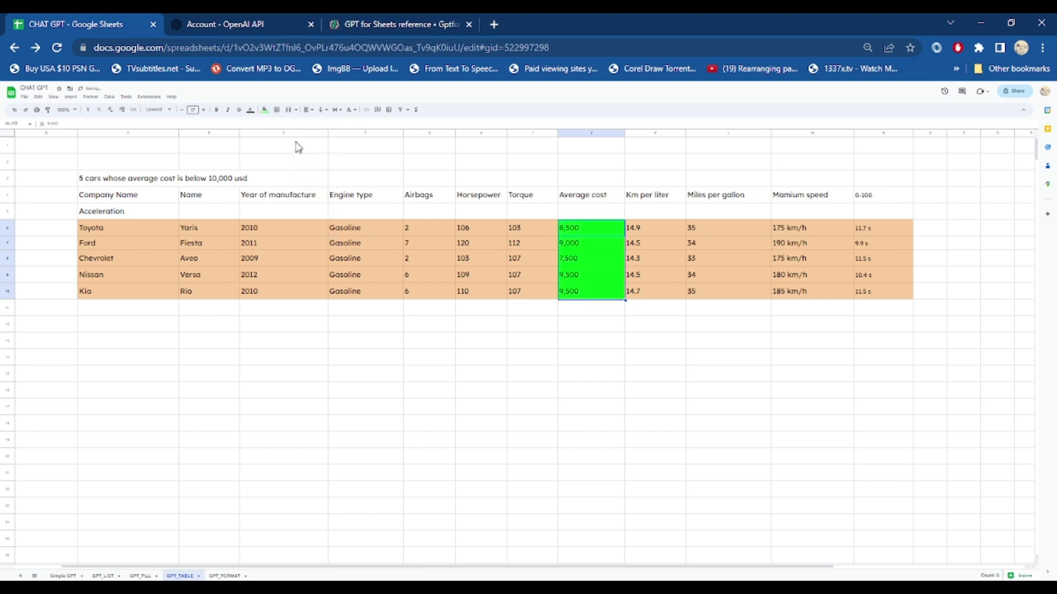
pyautogui.click(400, 246)
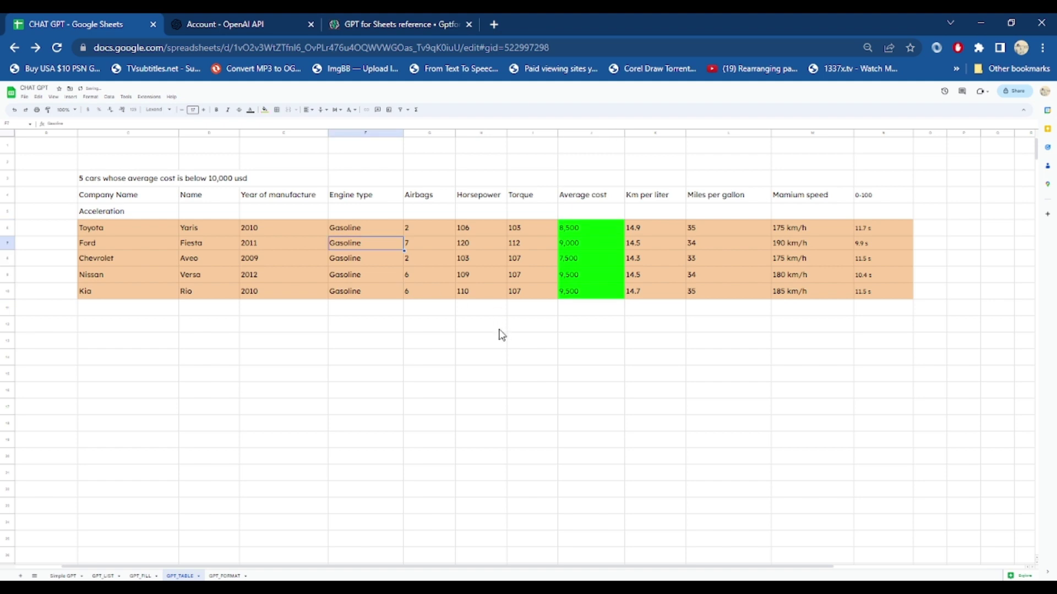
pyautogui.click(492, 328)
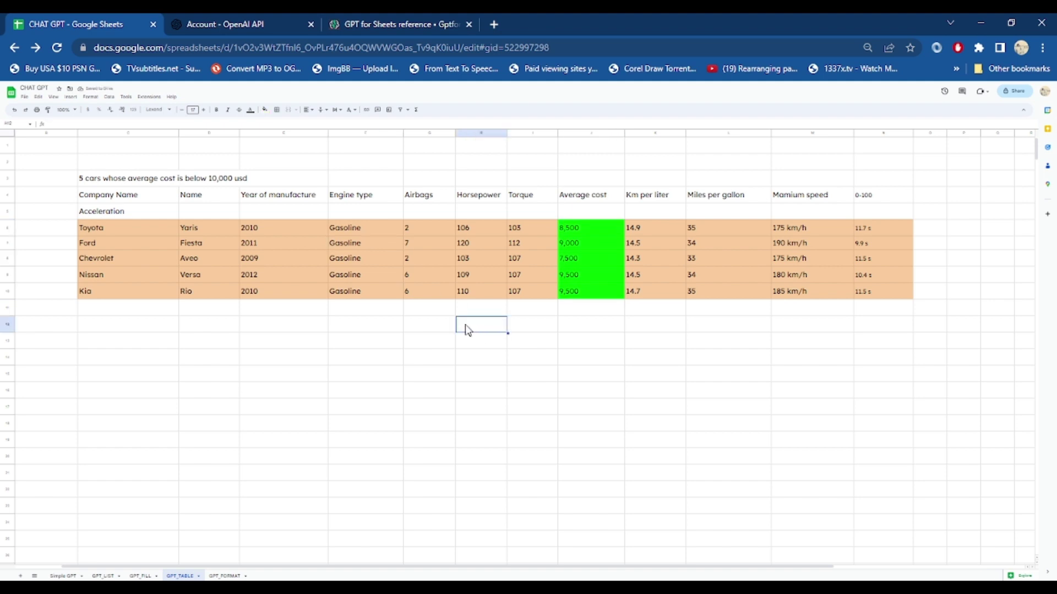
# - Replace the C3 prompt wording with '5 cars with least 0-100 time'
pyautogui.doubleClick(114, 180)
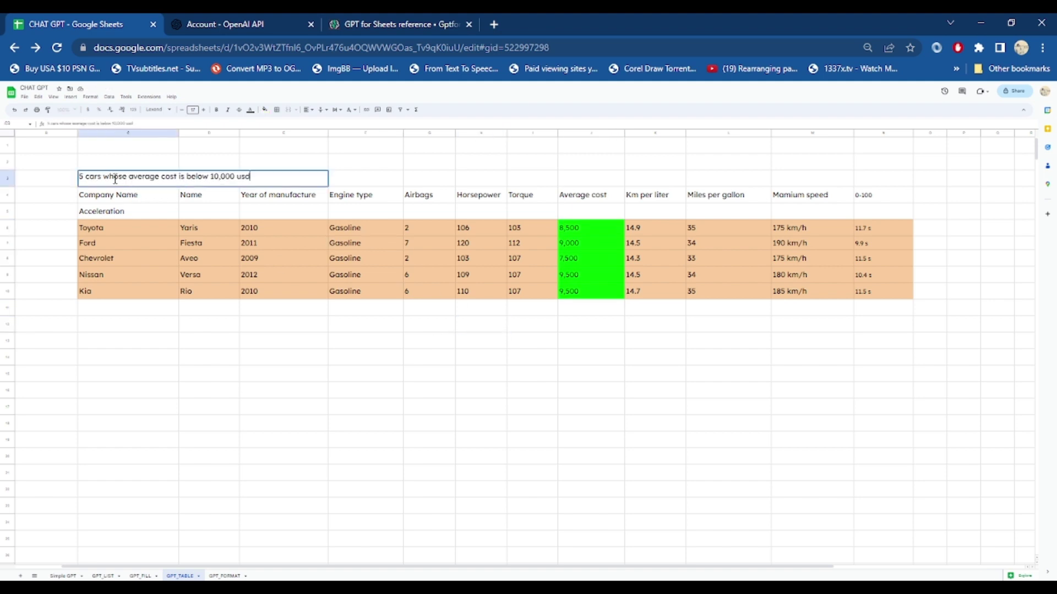
pyautogui.click(114, 179)
pyautogui.moveTo(86, 178); pyautogui.dragTo(272, 175)
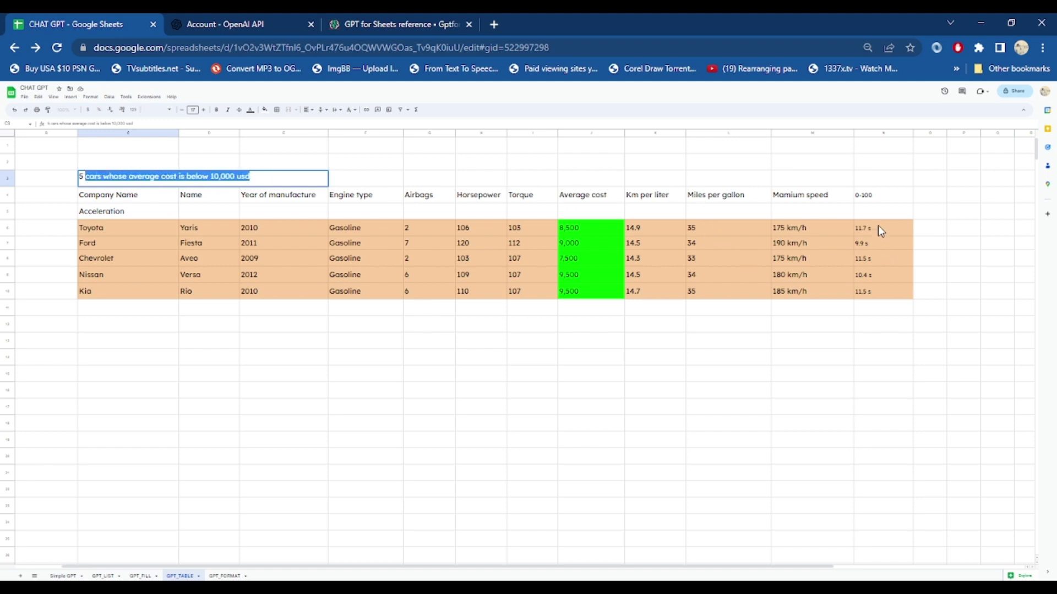
pyautogui.moveTo(879, 286); pyautogui.dragTo(878, 227)
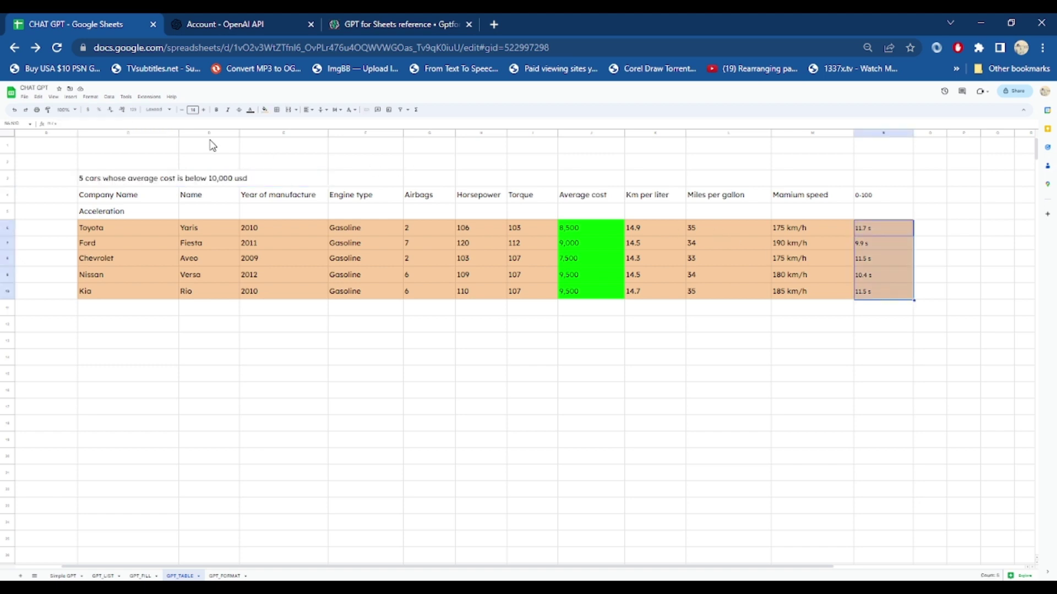
pyautogui.click(111, 181)
pyautogui.press('Return')
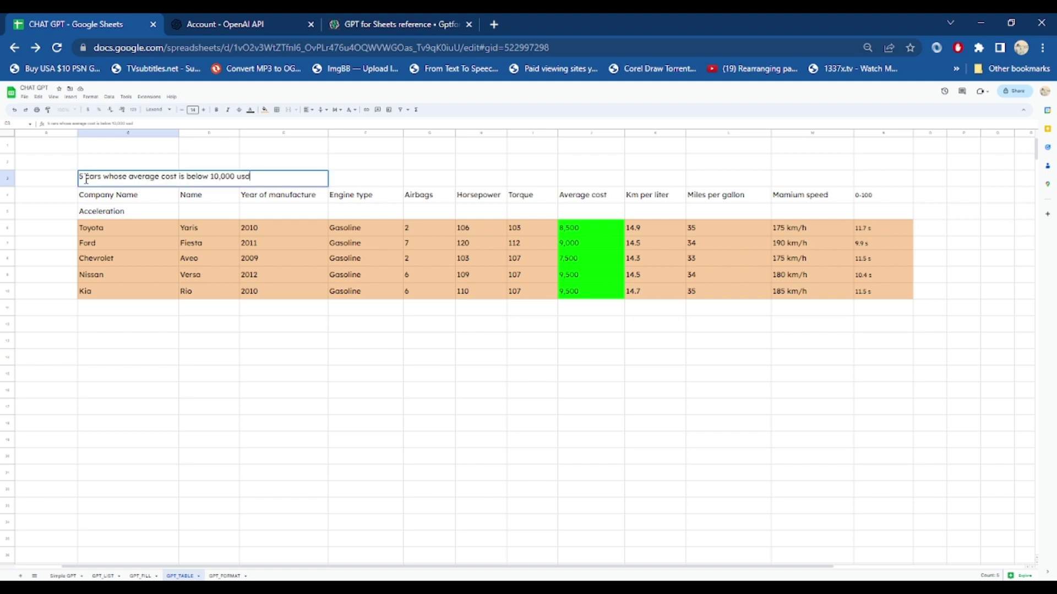
pyautogui.moveTo(86, 176); pyautogui.dragTo(260, 178)
pyautogui.press('BackSpace')
pyautogui.write('cars with leas')
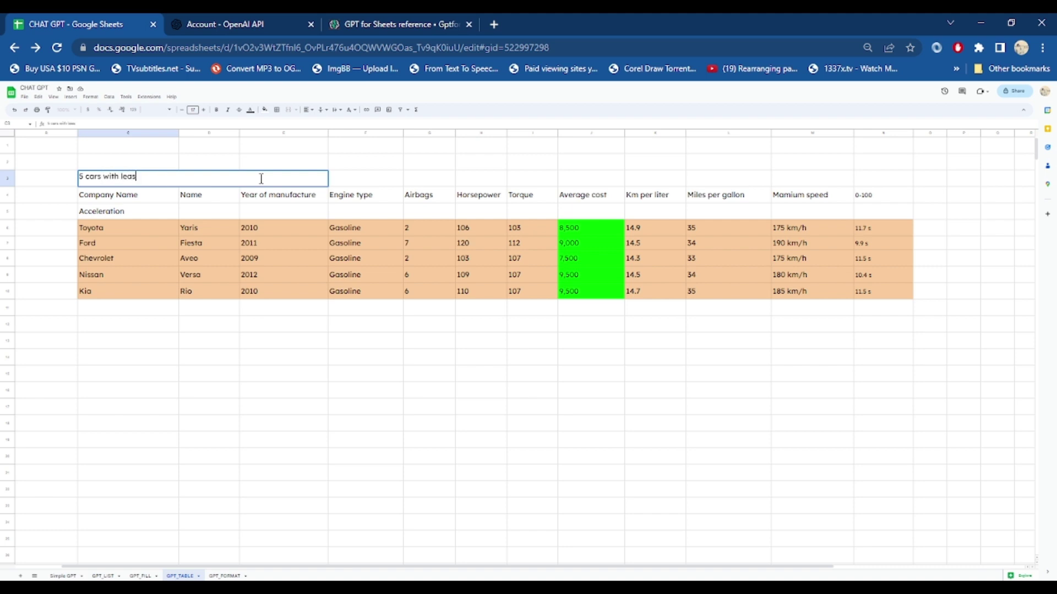
pyautogui.write('t 0-100 yti')
pyautogui.write('ear')
pyautogui.press('BackSpace')
pyautogui.press('BackSpace')
pyautogui.press('BackSpace')
pyautogui.press('BackSpace')
pyautogui.write('time')
pyautogui.press('Return')
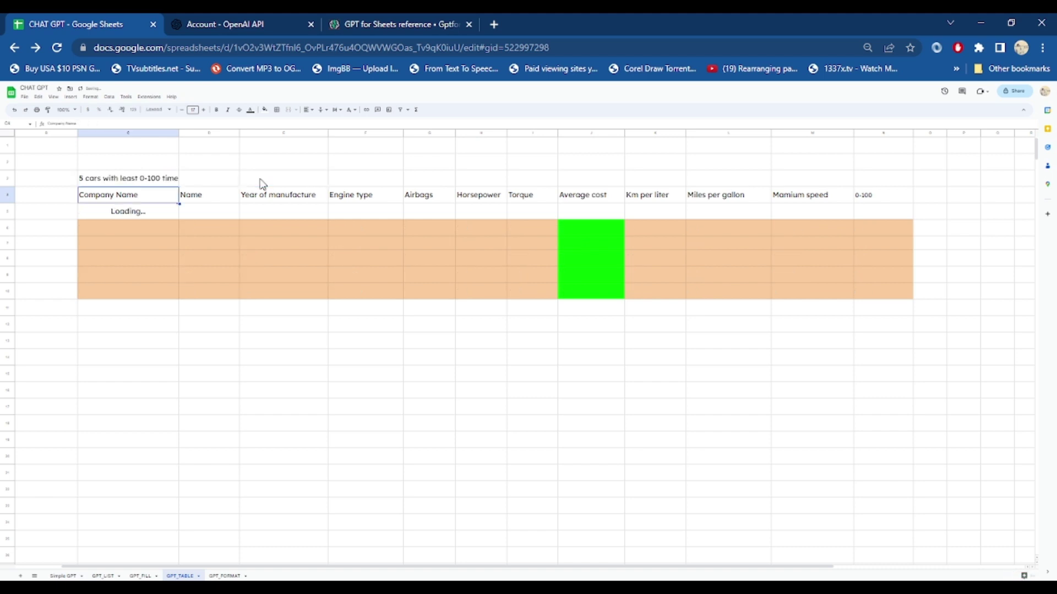
pyautogui.hotkey('ctrl', 'Right')
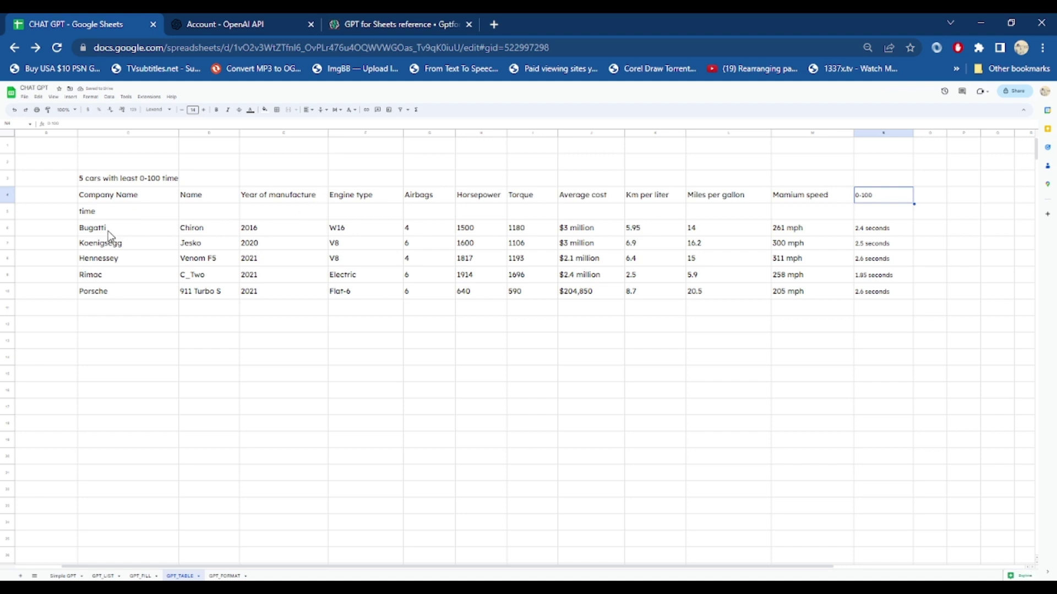
pyautogui.moveTo(108, 231); pyautogui.dragTo(113, 297)
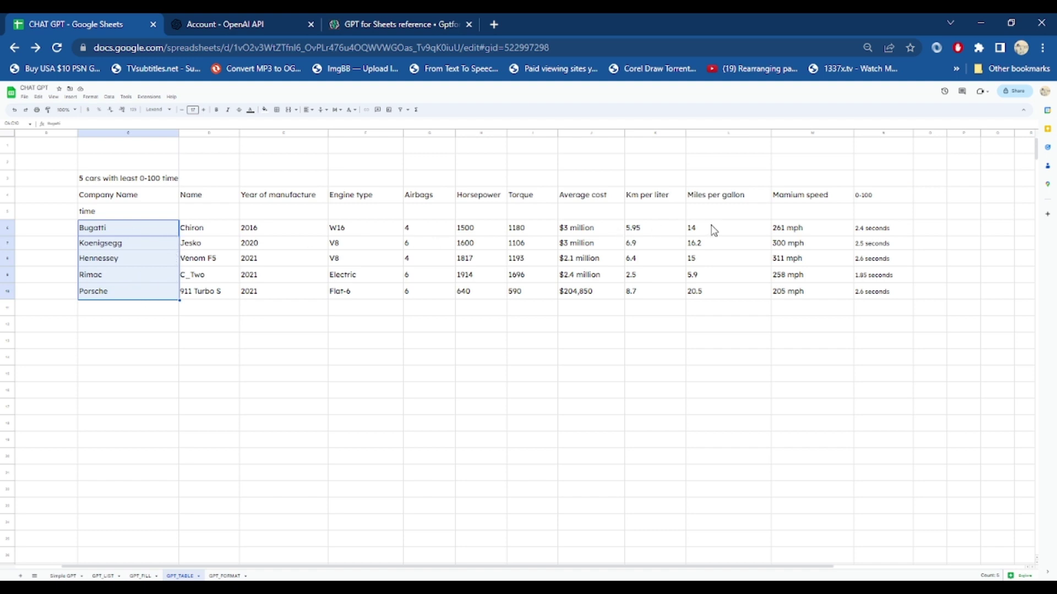
pyautogui.moveTo(872, 227); pyautogui.dragTo(873, 296)
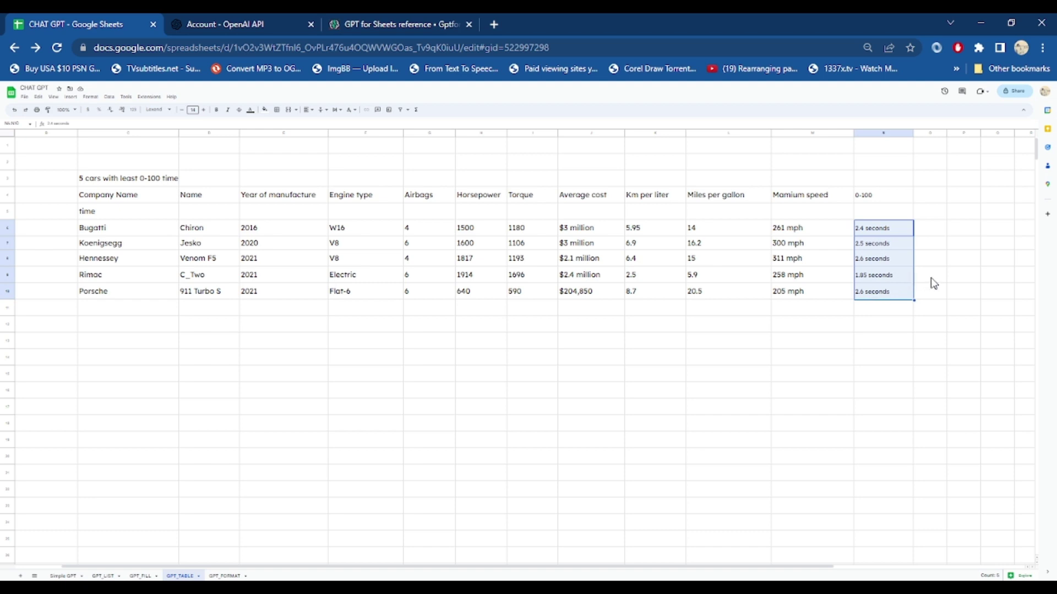
pyautogui.click(878, 281)
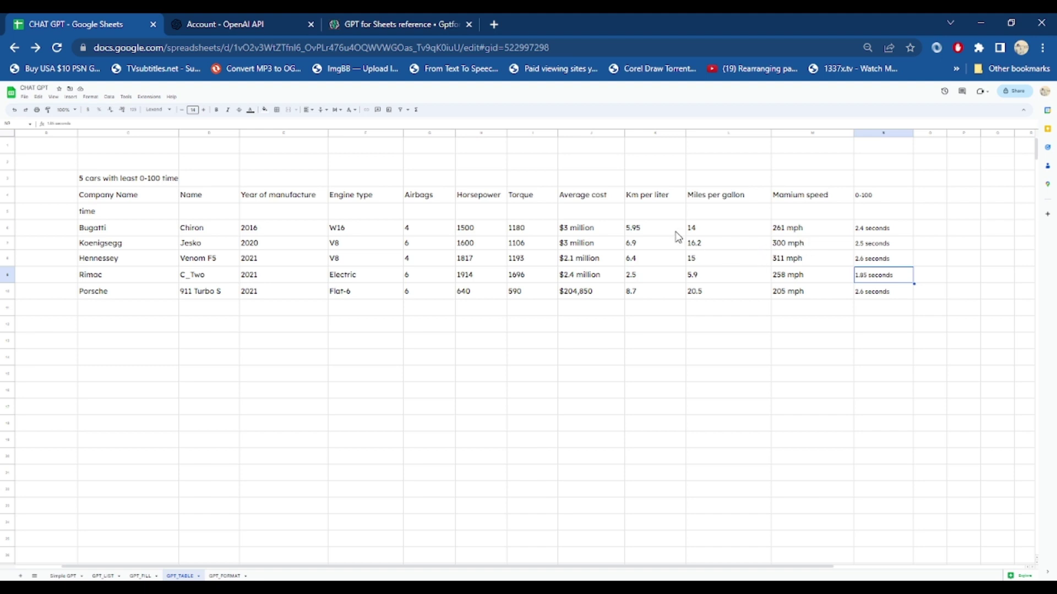
pyautogui.click(644, 234)
pyautogui.moveTo(649, 264); pyautogui.dragTo(649, 306)
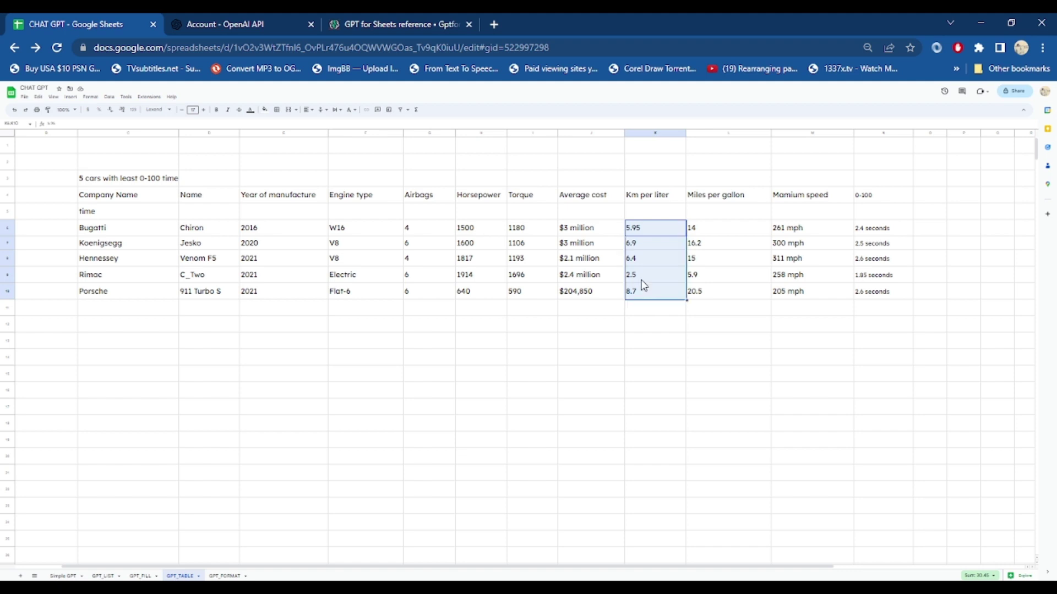
pyautogui.click(655, 228)
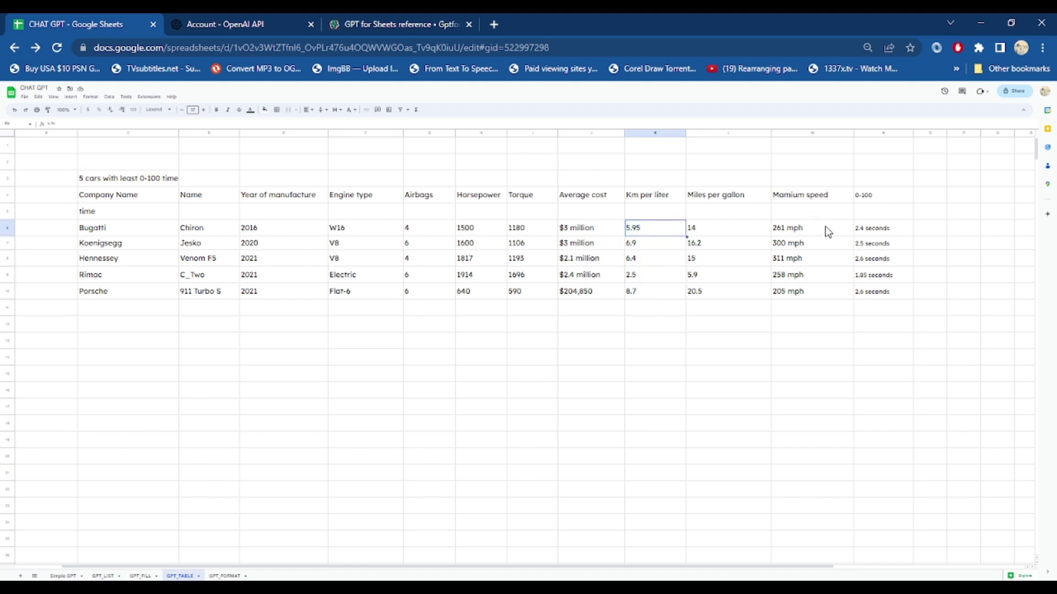
pyautogui.click(827, 232)
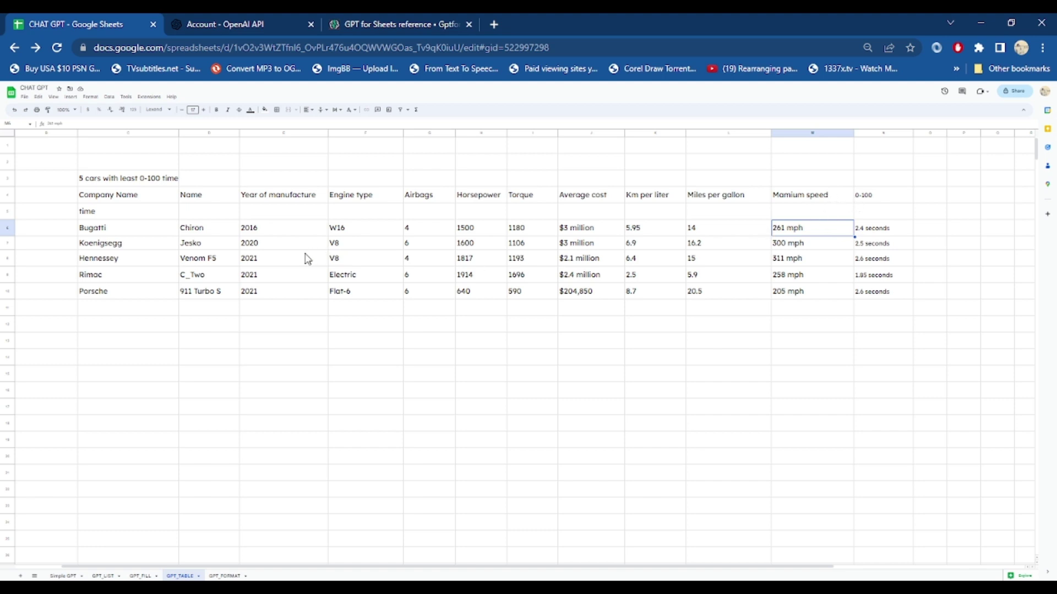
pyautogui.moveTo(573, 228); pyautogui.dragTo(575, 301)
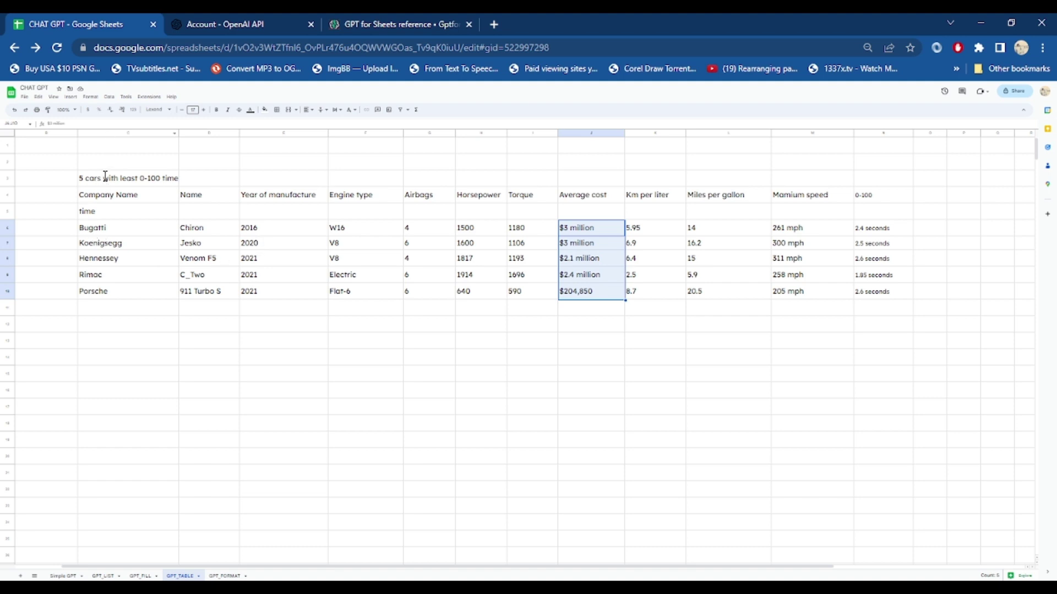
# - Change the C3 title from 'least 0-100 time' to '5 cars with highest km per liter' so GPT_TABLE regenerates
pyautogui.doubleClick(105, 176)
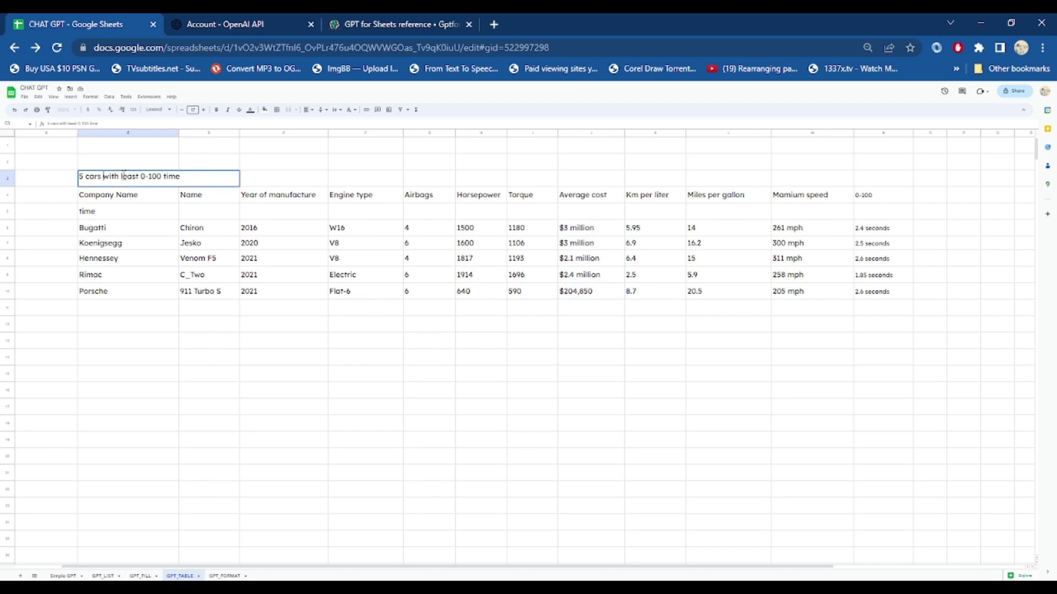
pyautogui.moveTo(120, 175); pyautogui.dragTo(218, 171)
pyautogui.press('BackSpace')
pyautogui.write('hihe')
pyautogui.press('BackSpace')
pyautogui.press('BackSpace')
pyautogui.write('ghest')
pyautogui.write('km per liter')
pyautogui.press('Return')
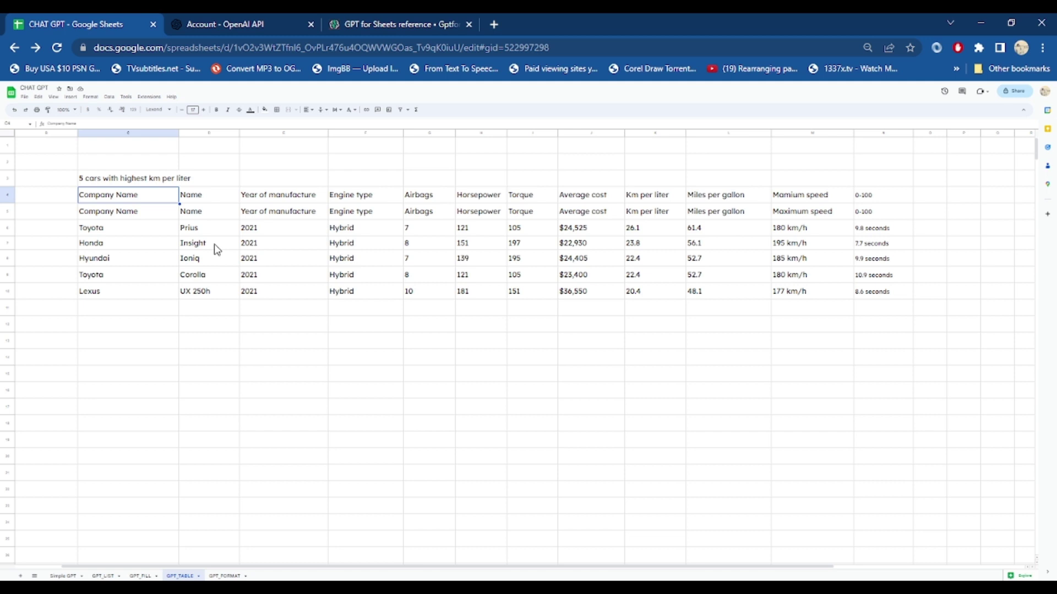
# - Check the new Toyota Prius row (26.1 km per liter) and reveal C5's =gpt_table(C3,C4:N4) formula
pyautogui.click(136, 231)
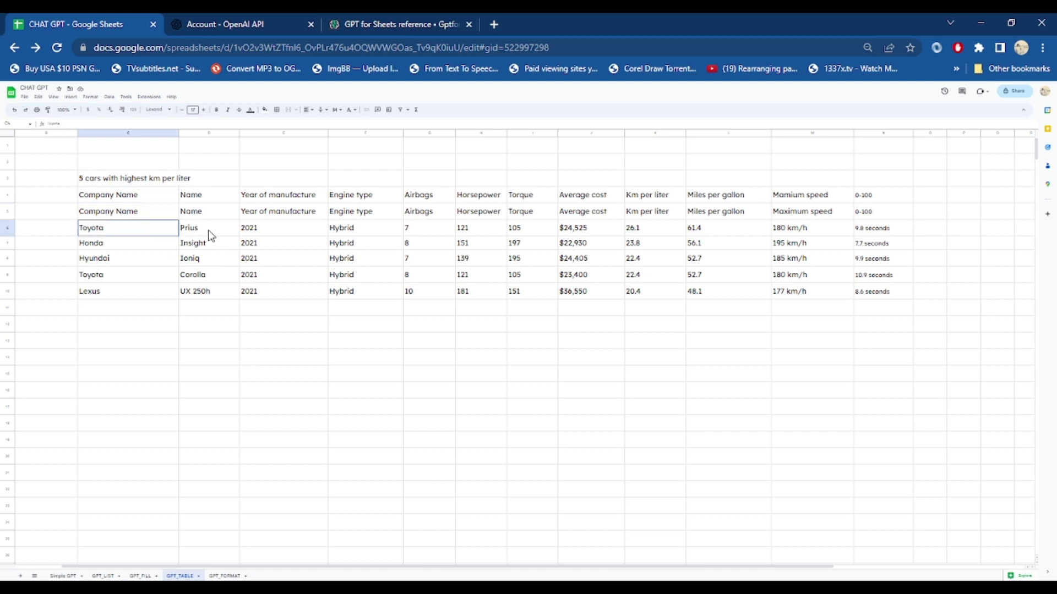
pyautogui.keyDown('shift'); pyautogui.click(209, 236); pyautogui.keyUp('shift')
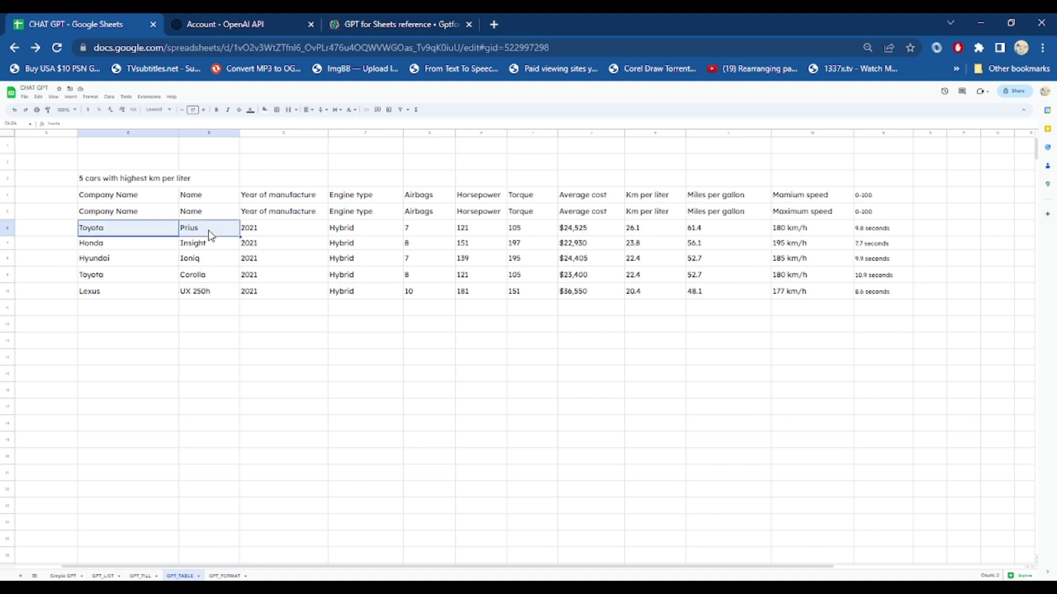
pyautogui.doubleClick(641, 228)
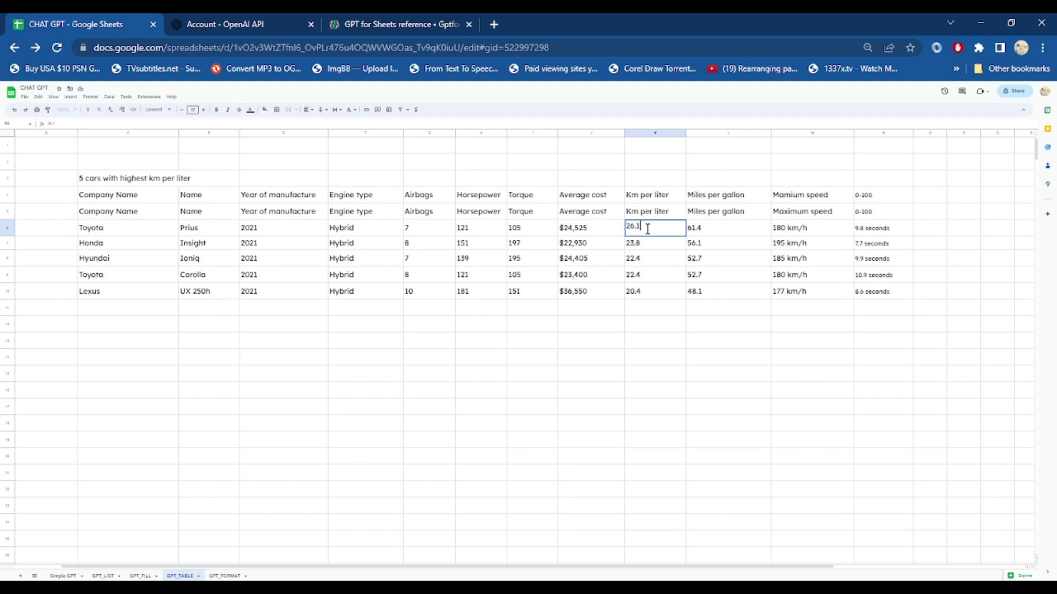
pyautogui.click(650, 244)
pyautogui.click(649, 233)
pyautogui.moveTo(96, 229); pyautogui.dragTo(108, 289)
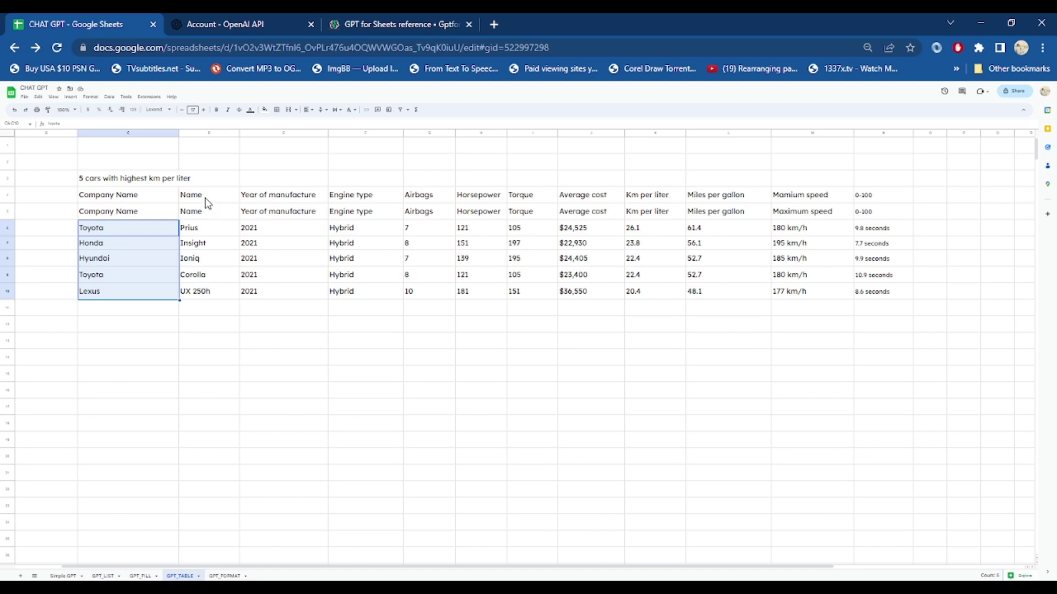
pyautogui.click(137, 216)
pyautogui.write('=gpt_table(C3,C4:N4)')
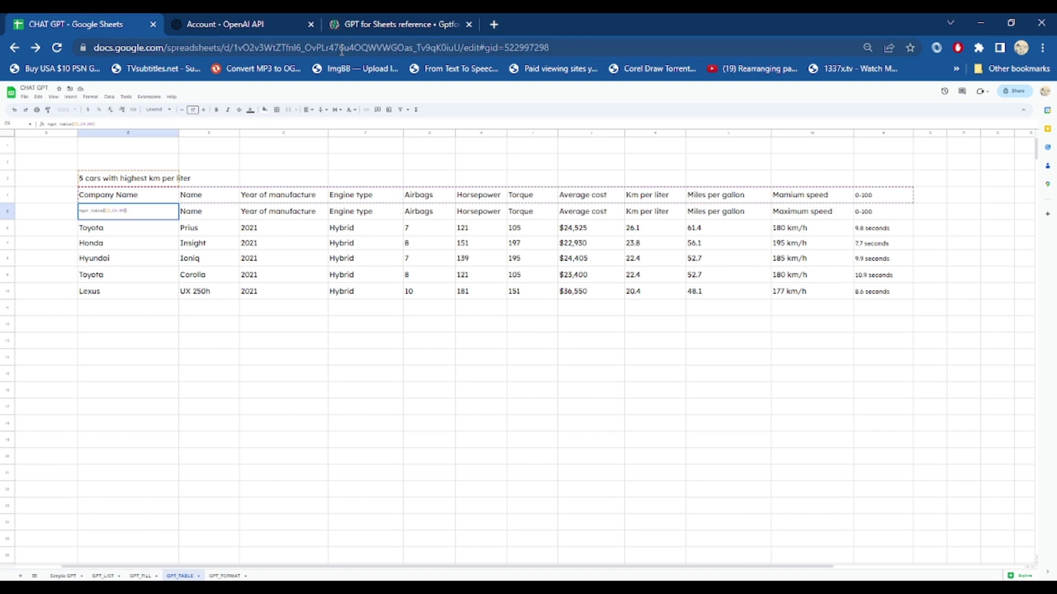
# - In the GPT_TABLE reference, highlight the prompt and head arguments in its syntax and parameter table
pyautogui.click(354, 30)
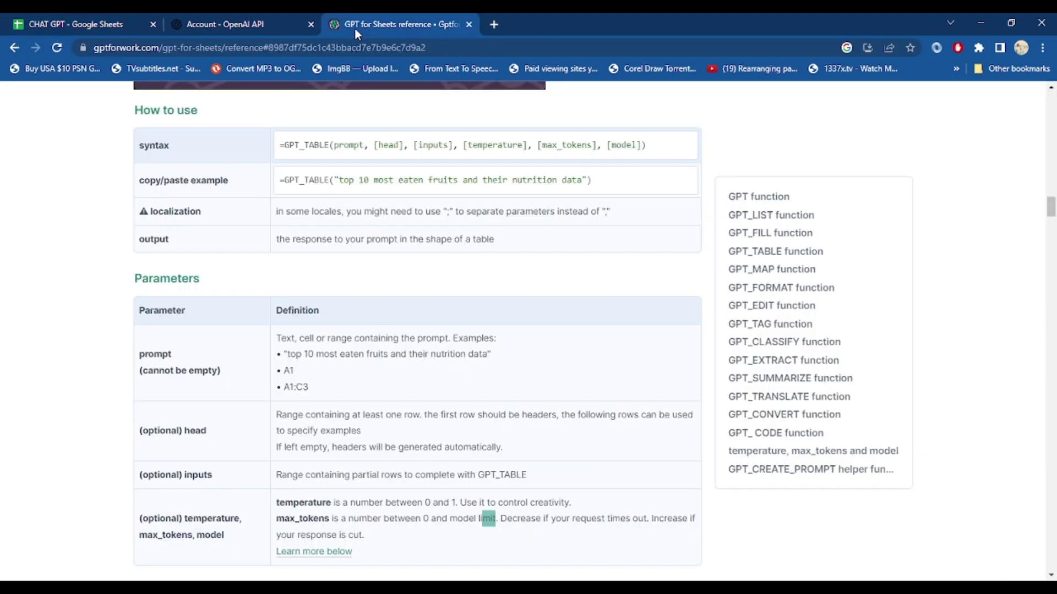
pyautogui.click(104, 48)
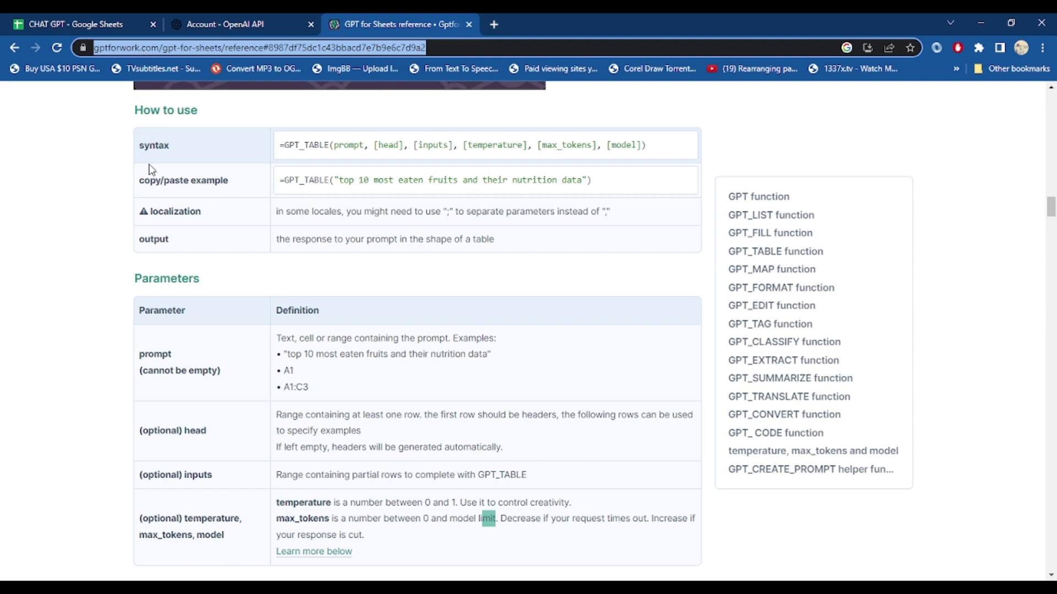
pyautogui.doubleClick(306, 155)
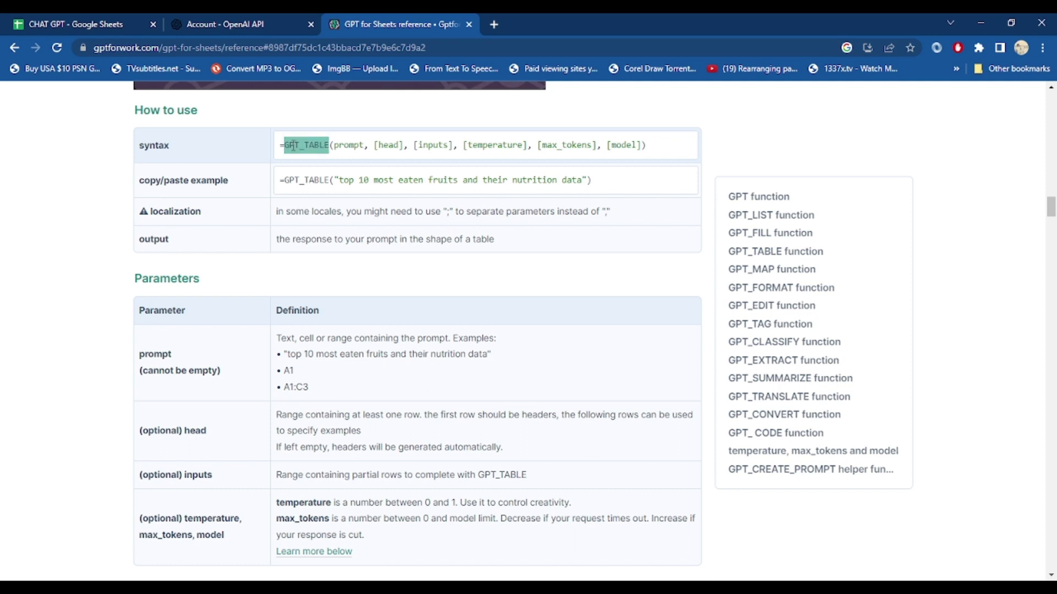
pyautogui.doubleClick(341, 146)
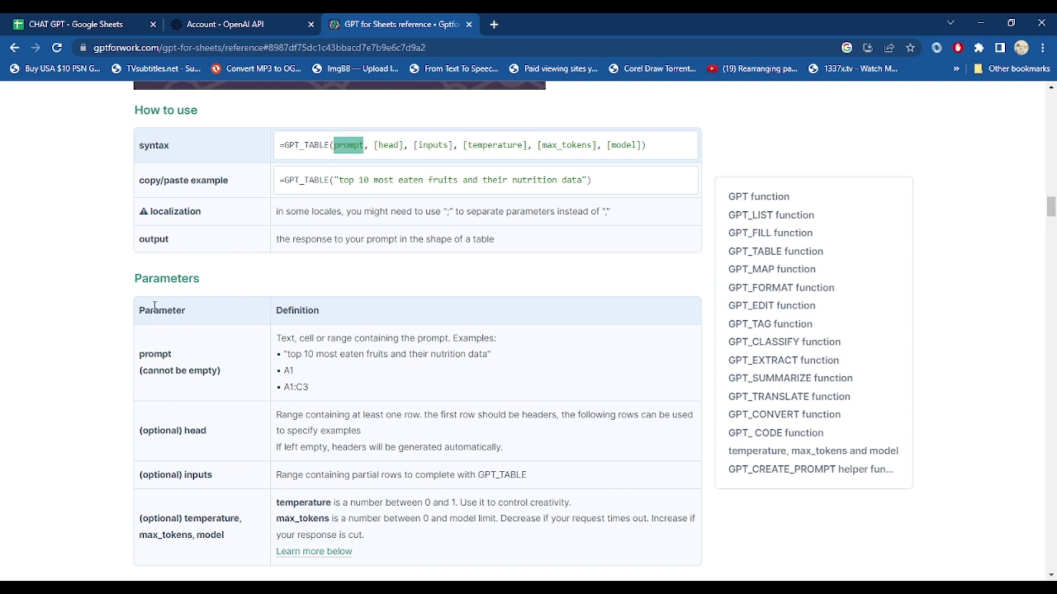
pyautogui.moveTo(138, 309); pyautogui.dragTo(189, 322)
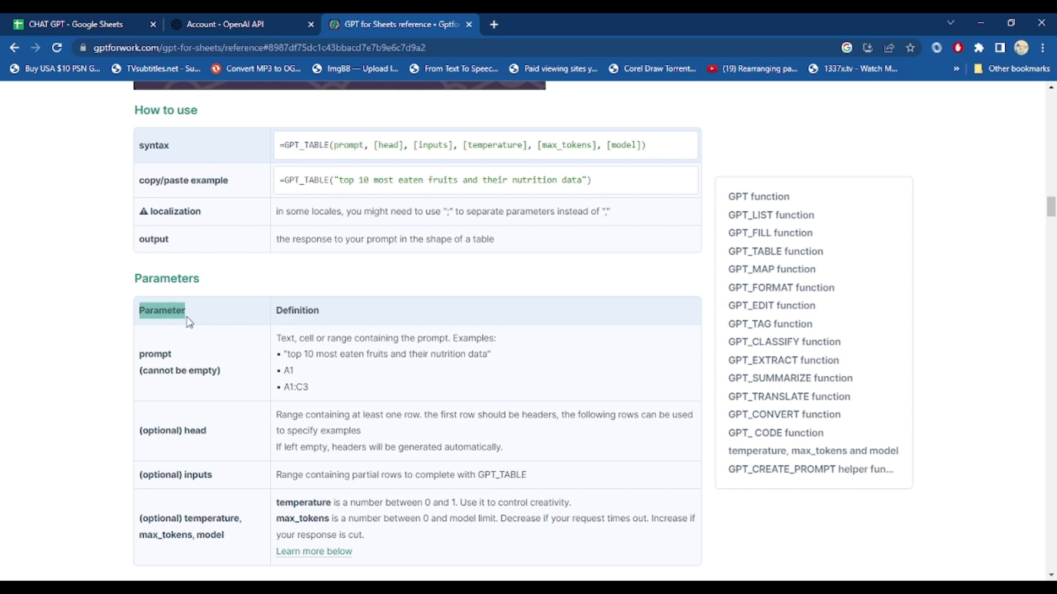
pyautogui.doubleClick(157, 354)
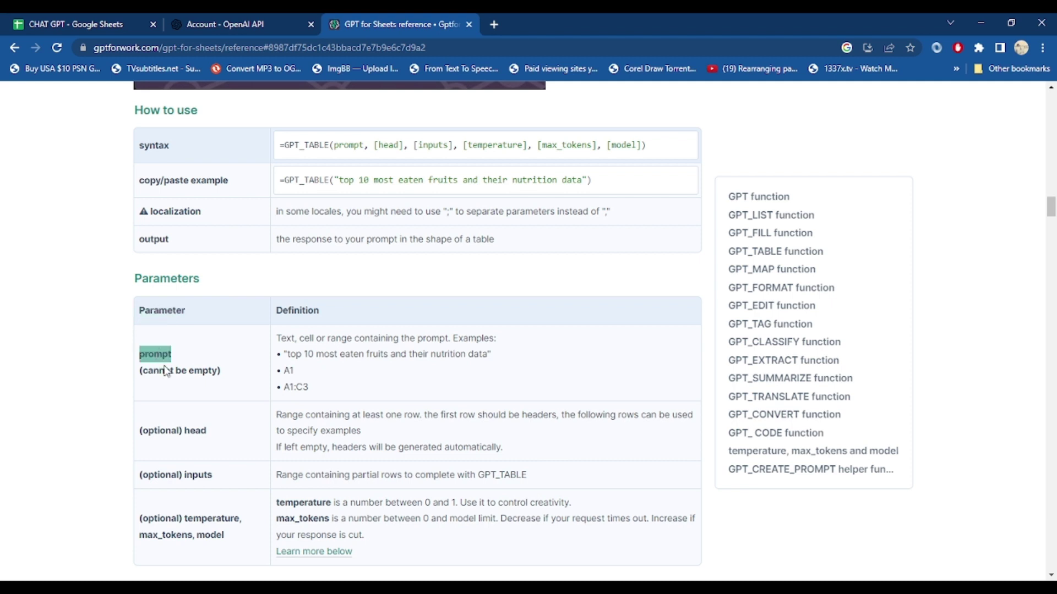
pyautogui.doubleClick(348, 146)
pyautogui.doubleClick(394, 146)
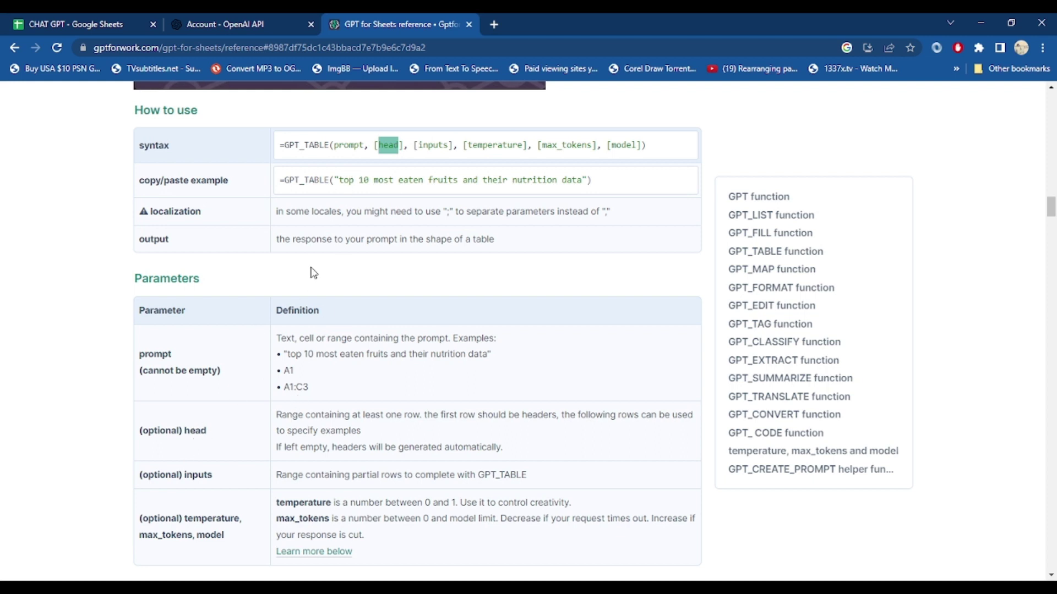
# - Compare the syntax against the spreadsheet's header row, starting at Company Name
pyautogui.click(91, 19)
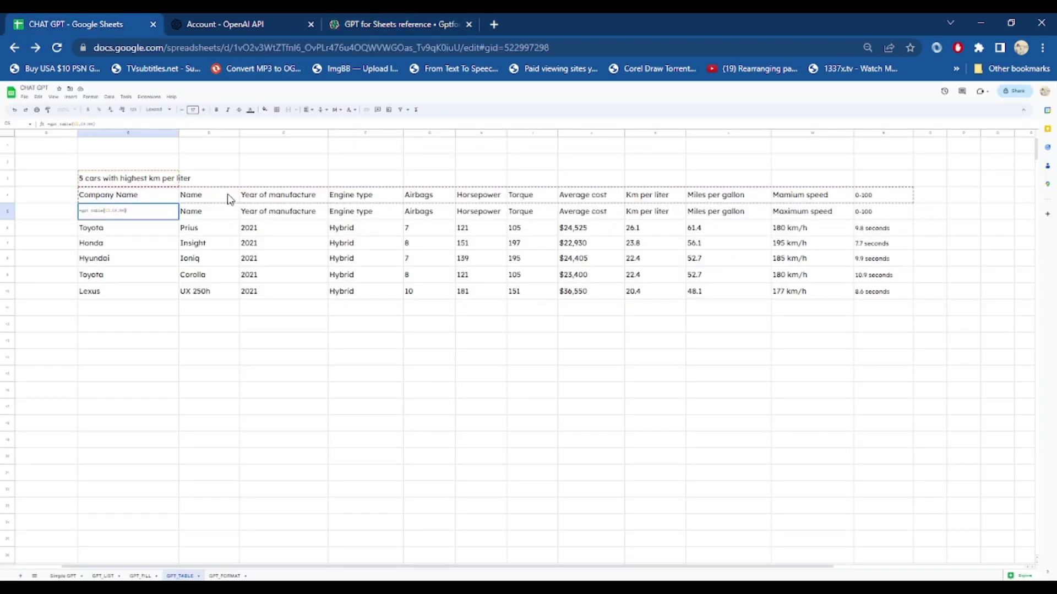
pyautogui.click(135, 198)
pyautogui.moveTo(135, 198); pyautogui.dragTo(841, 200)
# - Review the optional temperature (0 to 1) and max_tokens parameters of GPT_TABLE
pyautogui.click(375, 25)
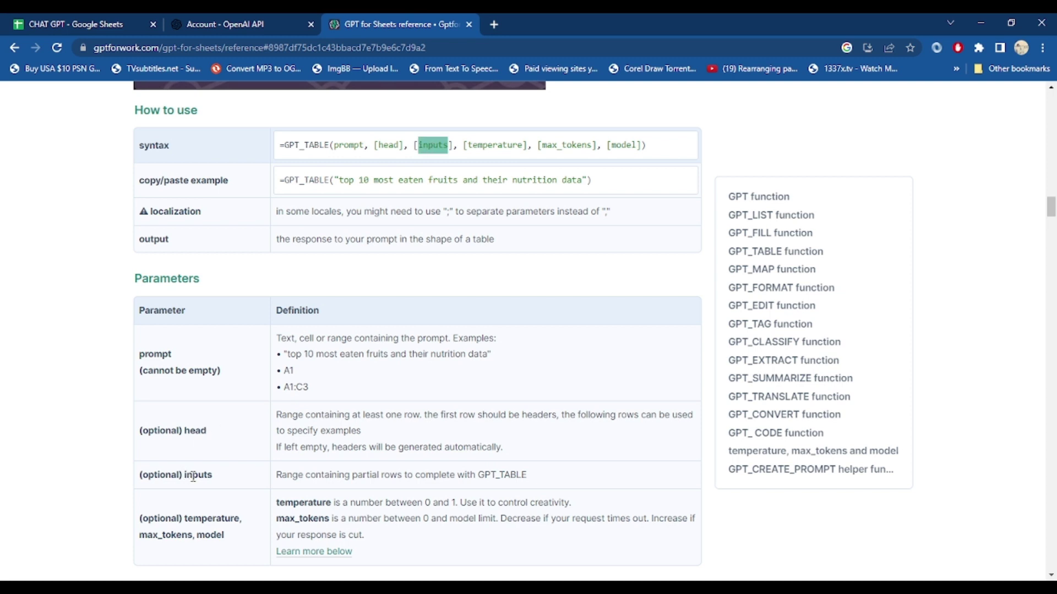
pyautogui.click(501, 140)
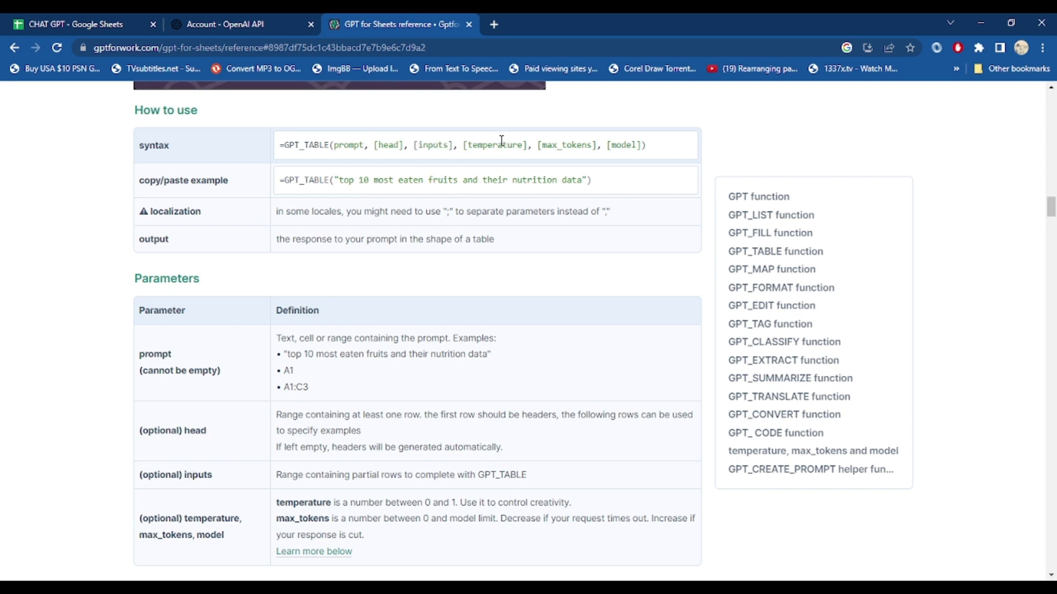
pyautogui.doubleClick(502, 140)
pyautogui.moveTo(423, 502); pyautogui.dragTo(577, 513)
pyautogui.doubleClick(578, 145)
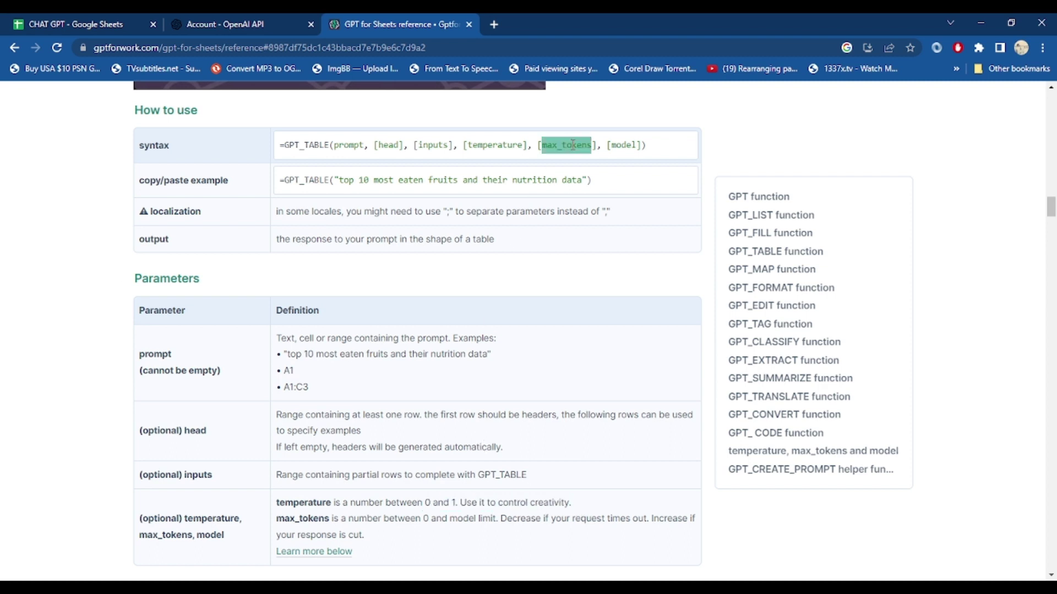
pyautogui.click(616, 146)
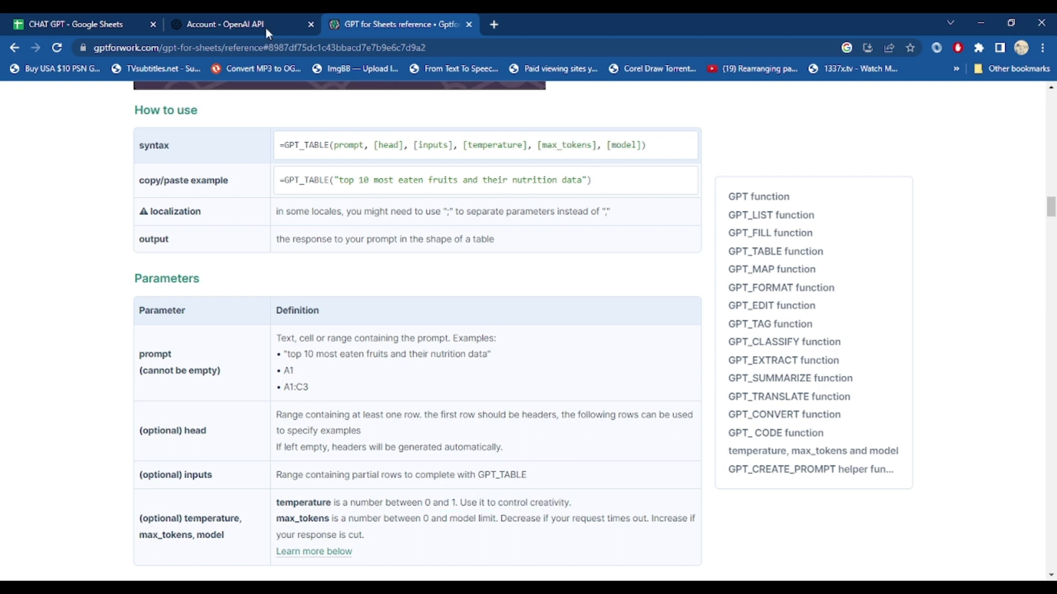
# - Check the $18.00 credit granted and amount used, then reload the usage page to show $0.28 spent
pyautogui.click(194, 31)
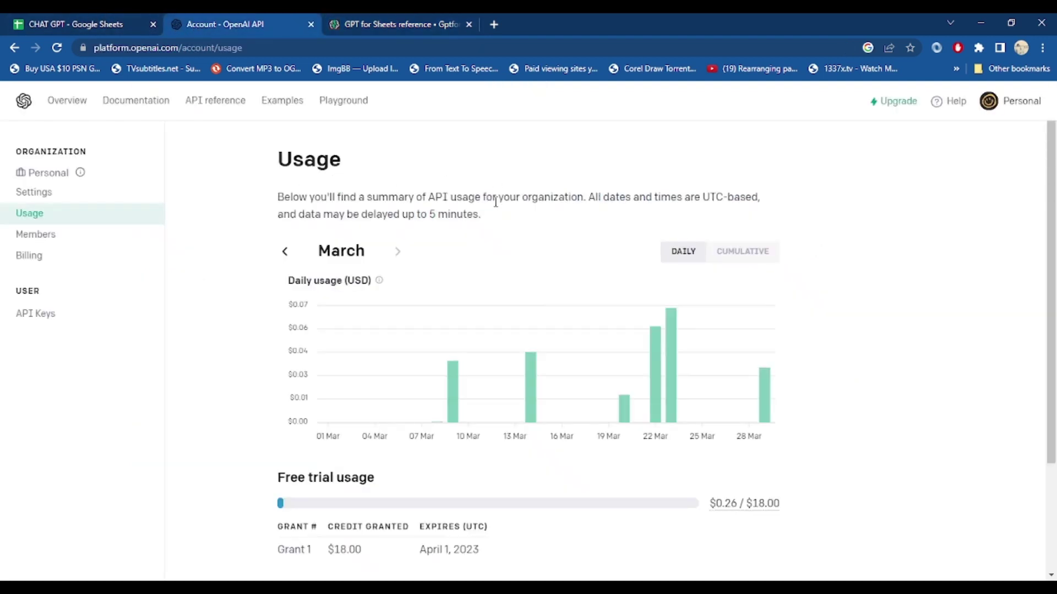
pyautogui.moveTo(428, 198); pyautogui.dragTo(464, 199)
pyautogui.scroll(-2, 453, 323)
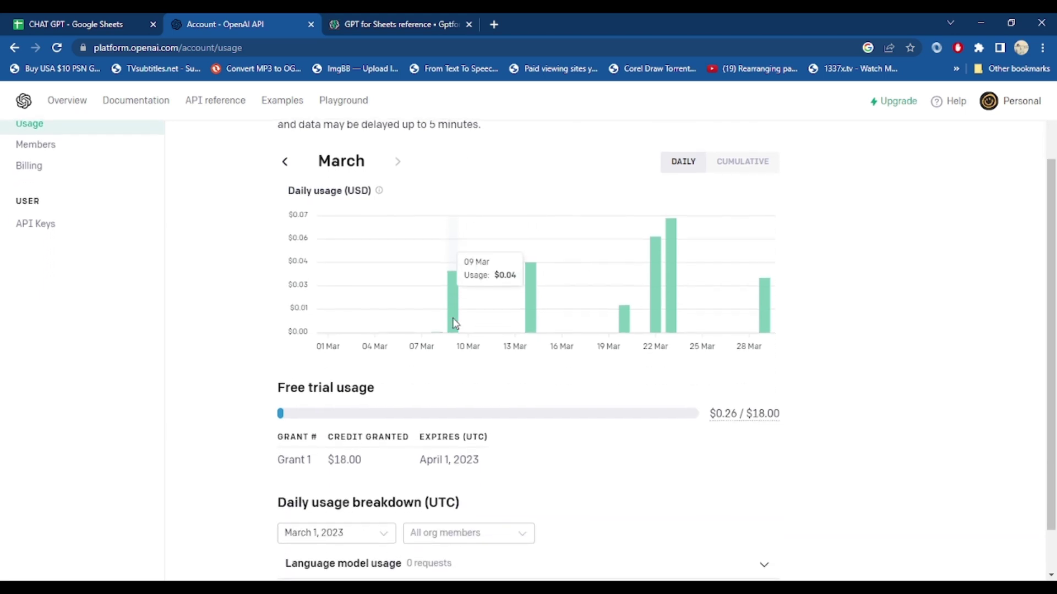
pyautogui.moveTo(356, 458); pyautogui.dragTo(324, 459)
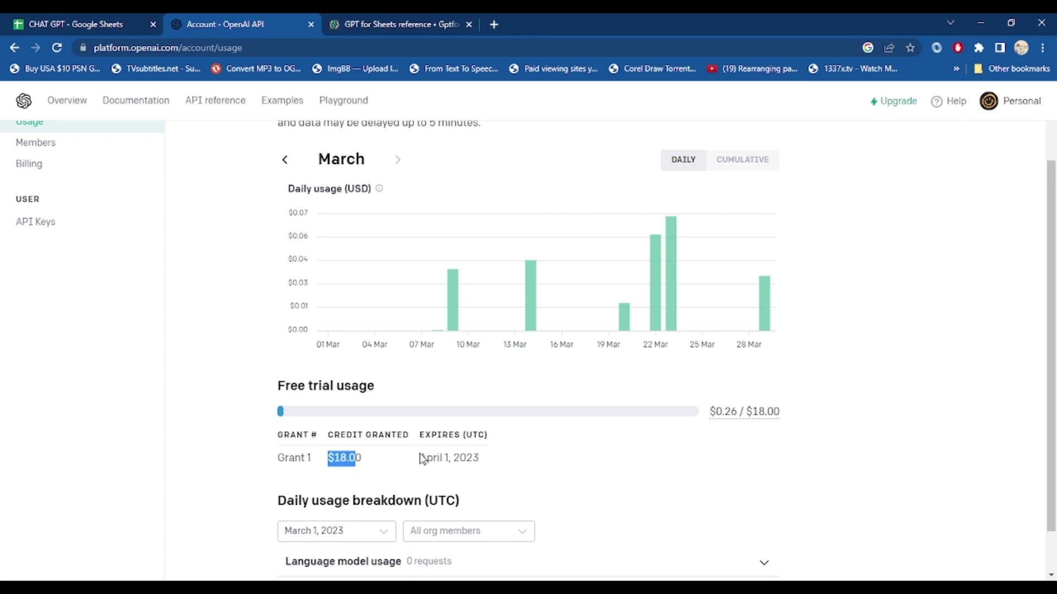
pyautogui.scroll(1, 483, 455)
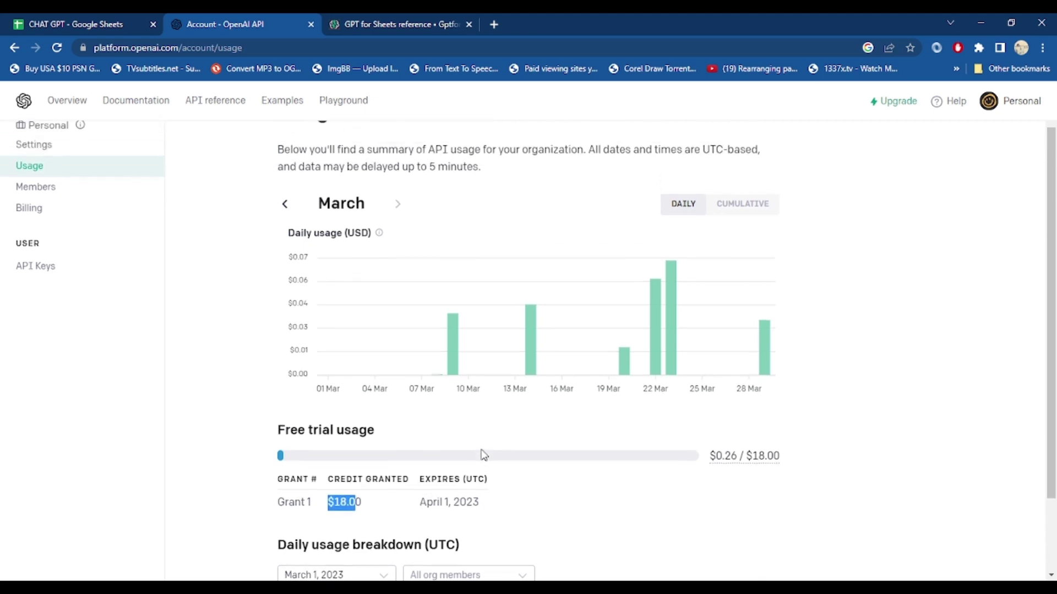
pyautogui.moveTo(737, 465); pyautogui.dragTo(716, 465)
pyautogui.click(58, 48)
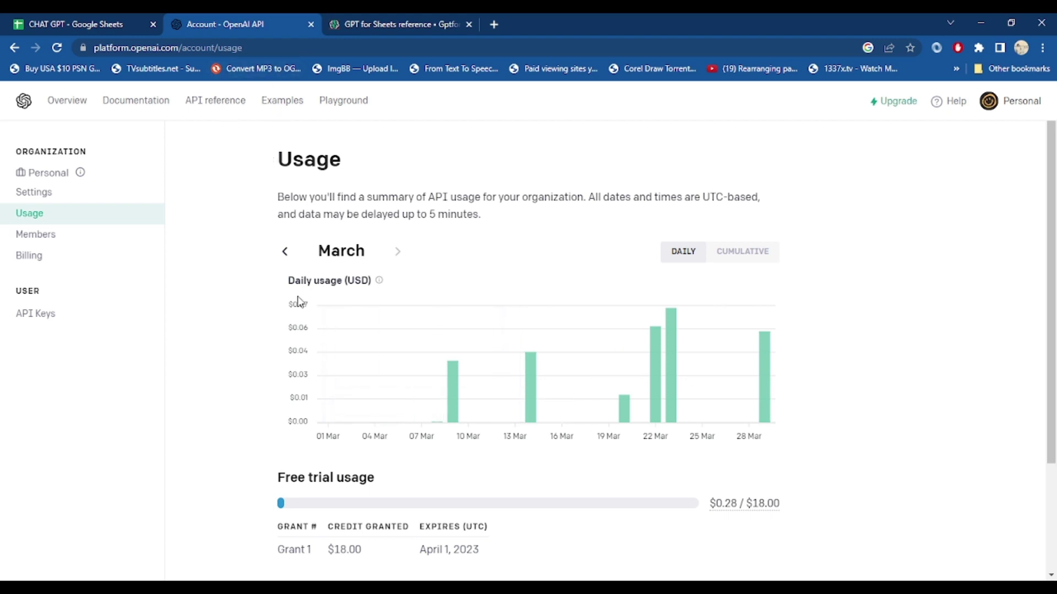
# - Return to the CHAT GPT spreadsheet showing the five hybrid cars
pyautogui.click(75, 26)
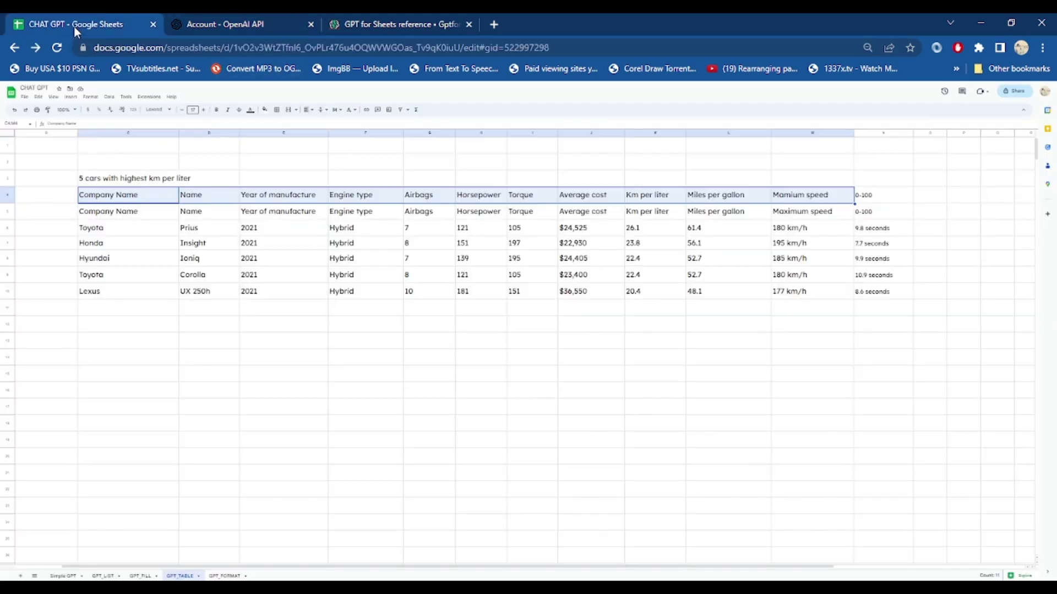